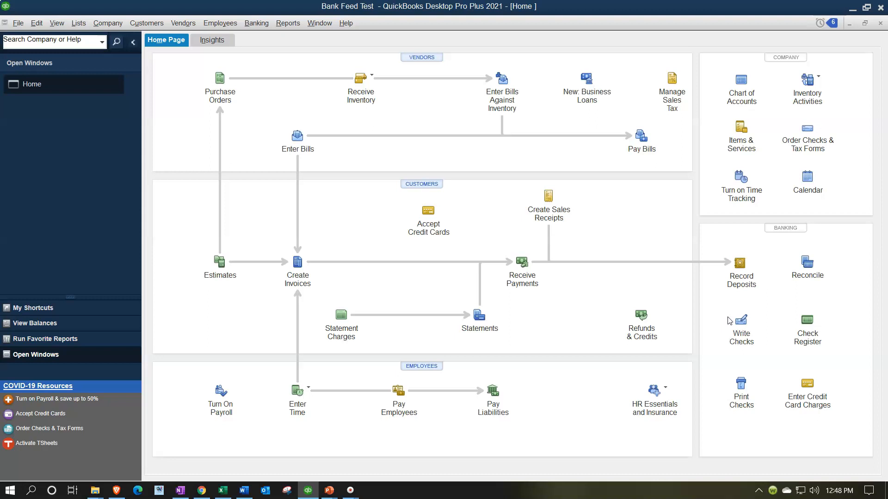
- Open the Balance Sheet Standard report from the company and financial reports
left_click(293, 24)
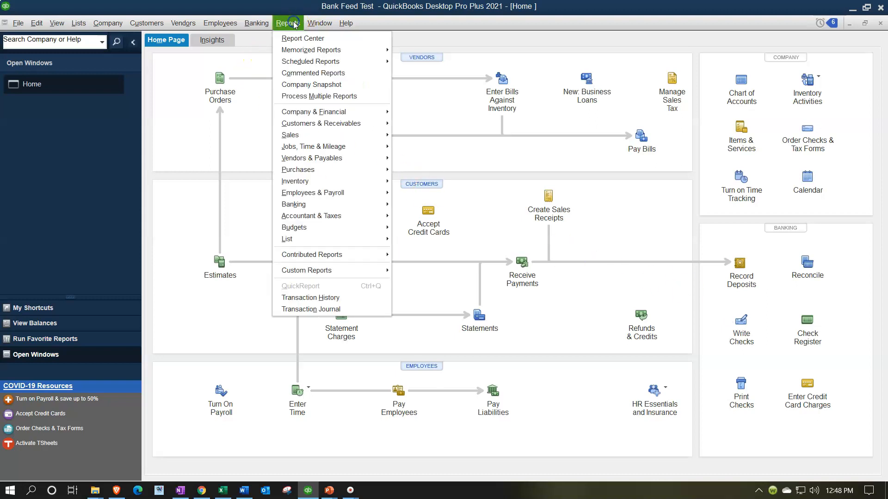
left_click(355, 115)
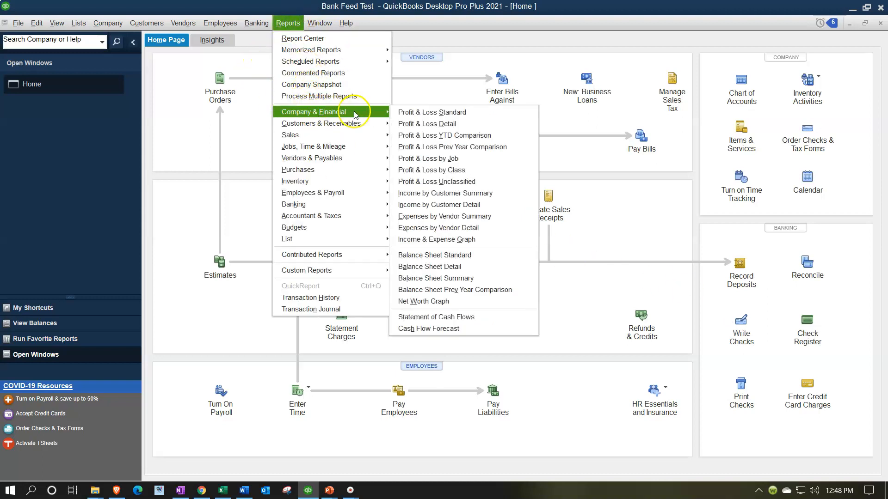
left_click(424, 256)
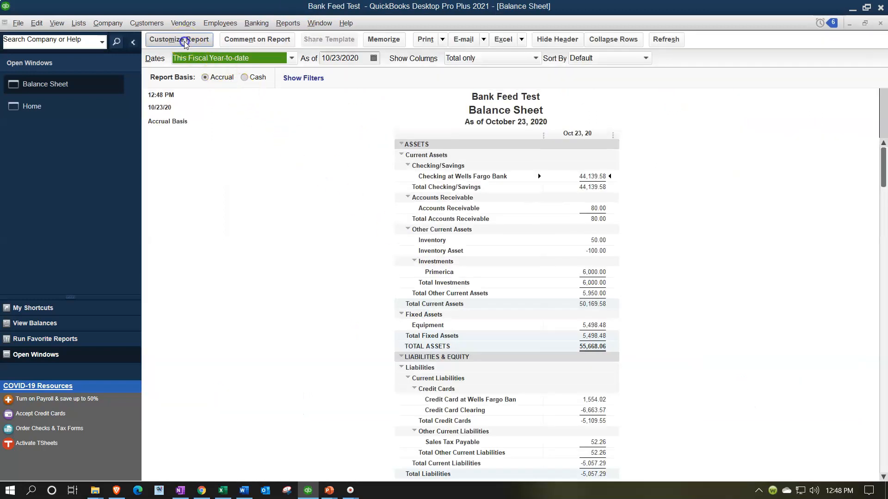
- Customize the balance sheet's date range to run from 01/01/2020 to 06/30/2020
left_click(184, 41)
key("Tab")
type("01/01/2020")
key("Tab")
type("12/31/2020")
key("Tab")
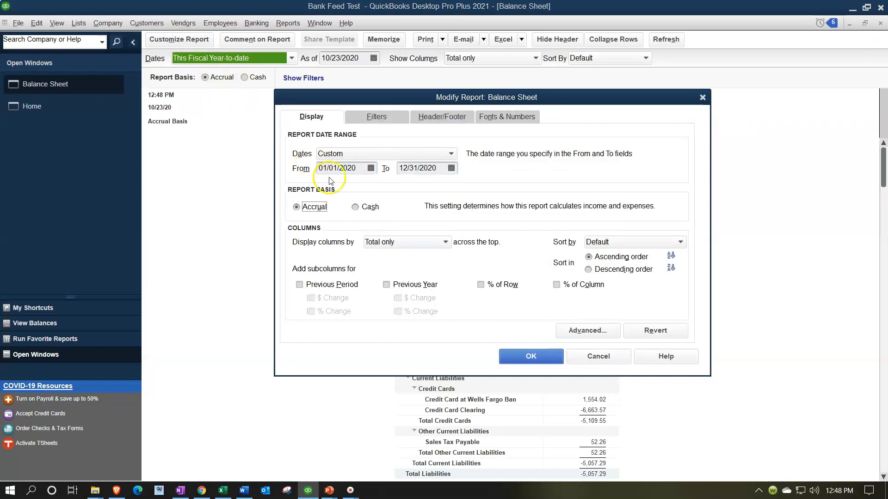
left_click_drag(441, 168, 357, 169)
type("063020")
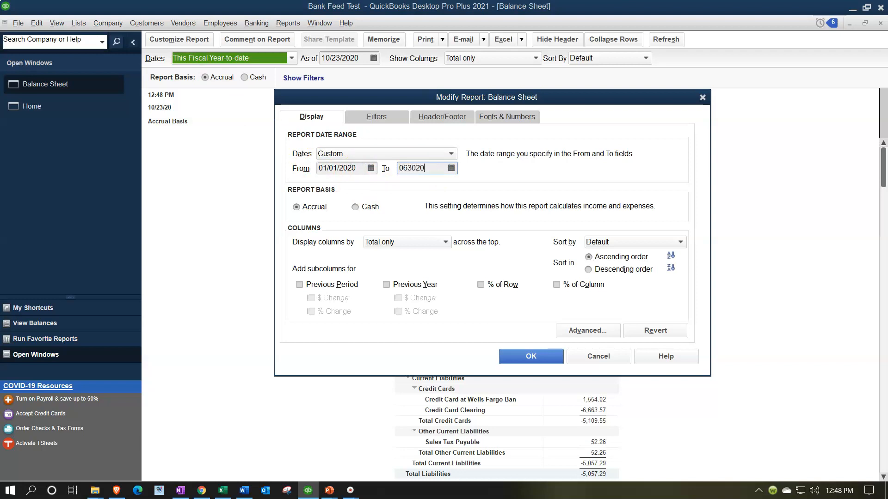
key("Tab")
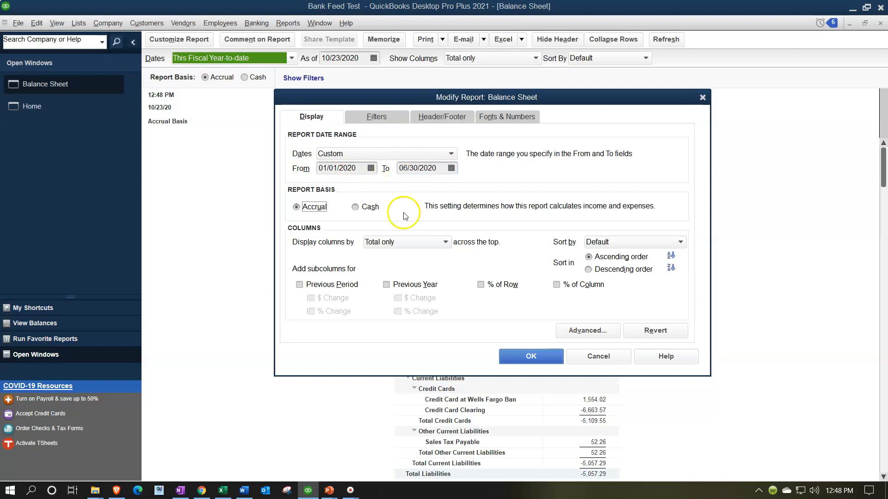
left_click(517, 362)
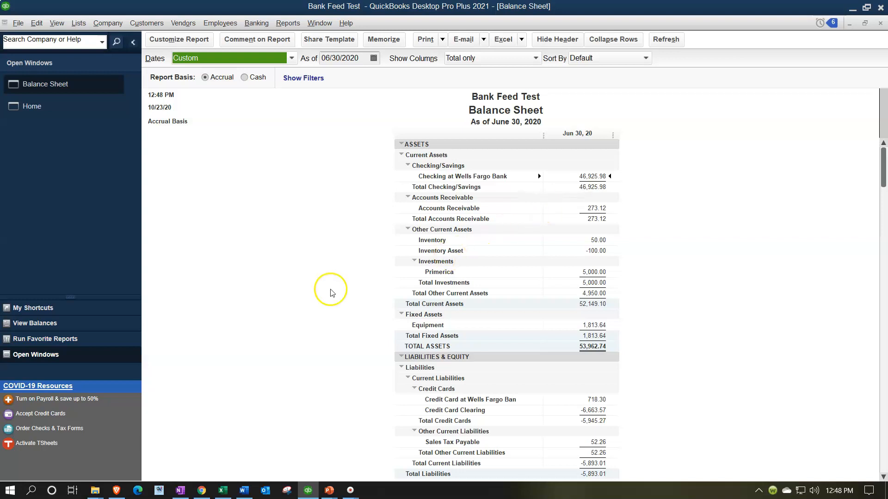
- Switch to the Bank Stmts.xlsx workbook in Excel and check the June 30 ending balance on the June sheet
left_click(222, 491)
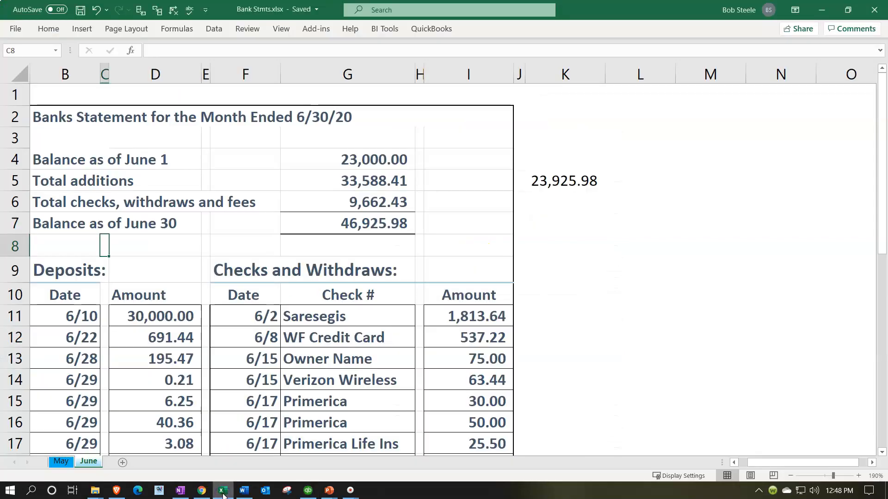
left_click_drag(349, 223, 349, 245)
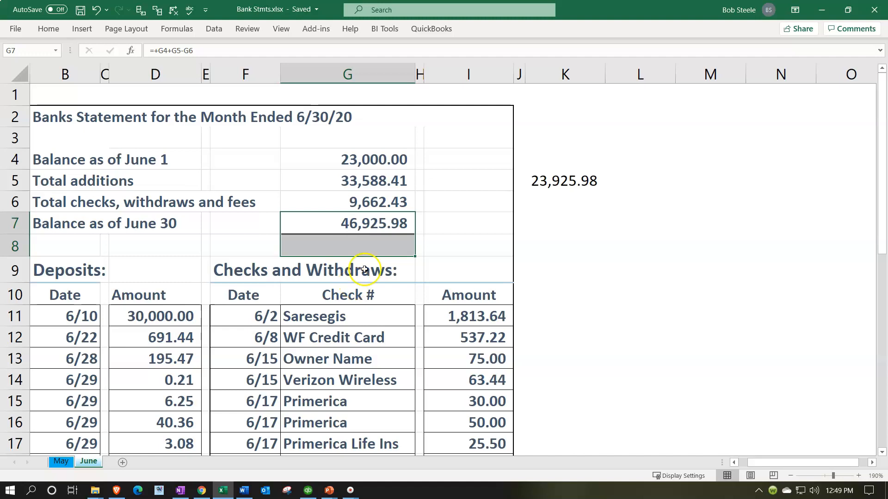
left_click(383, 223)
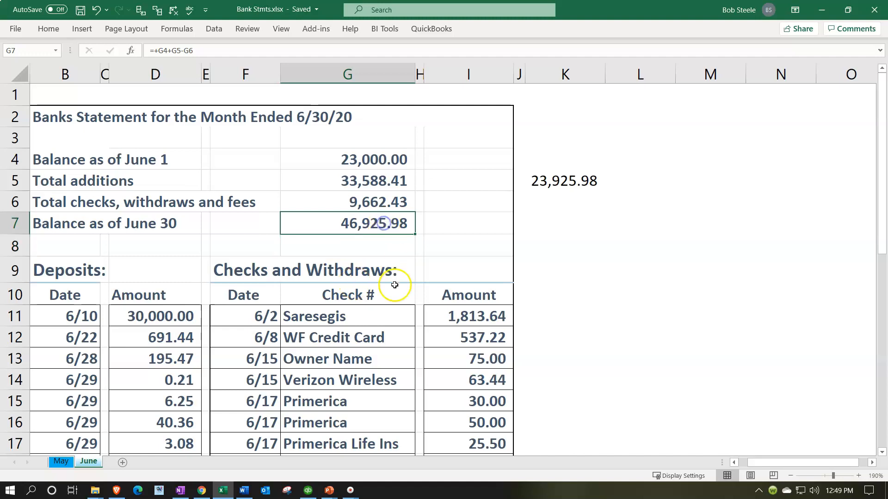
left_click(223, 490)
left_click(223, 491)
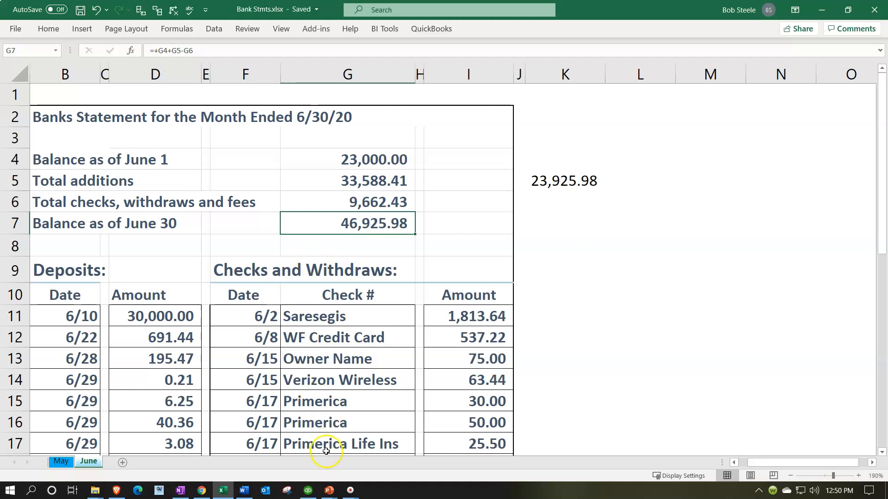
- Return to QuickBooks, drill into the Checking at Wells Fargo Bank balance and review which transactions are cleared through June
left_click(309, 490)
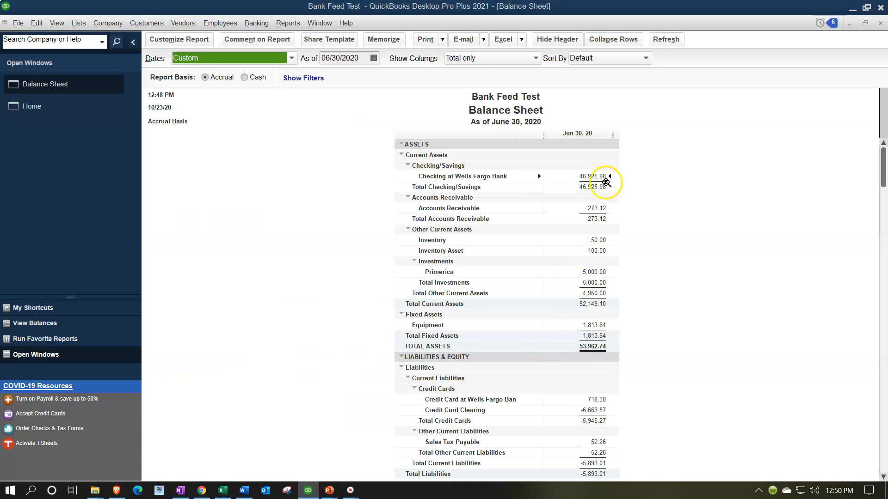
left_click(589, 178)
left_click(590, 178)
double_click(590, 178)
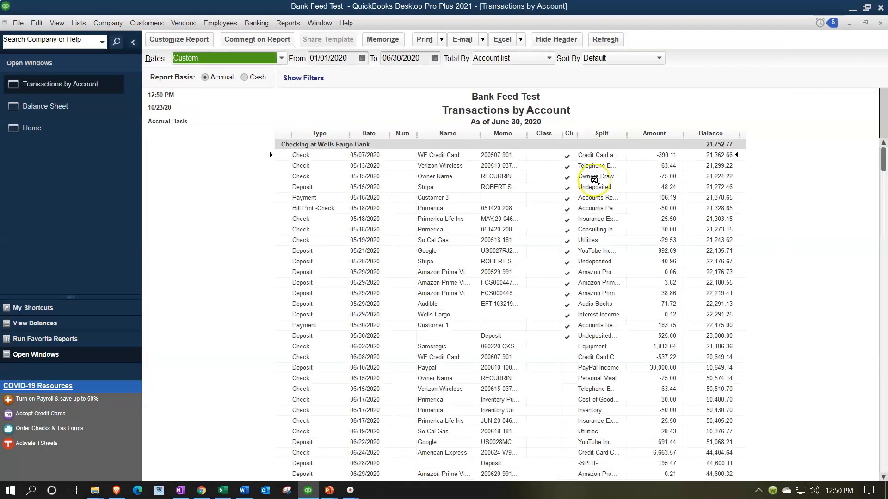
scroll(575, 238, "down", 4)
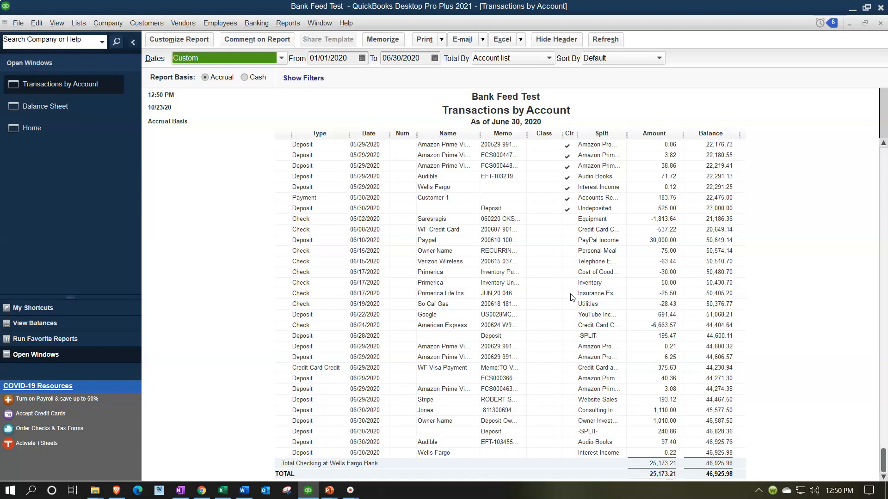
scroll(570, 297, "up", 3)
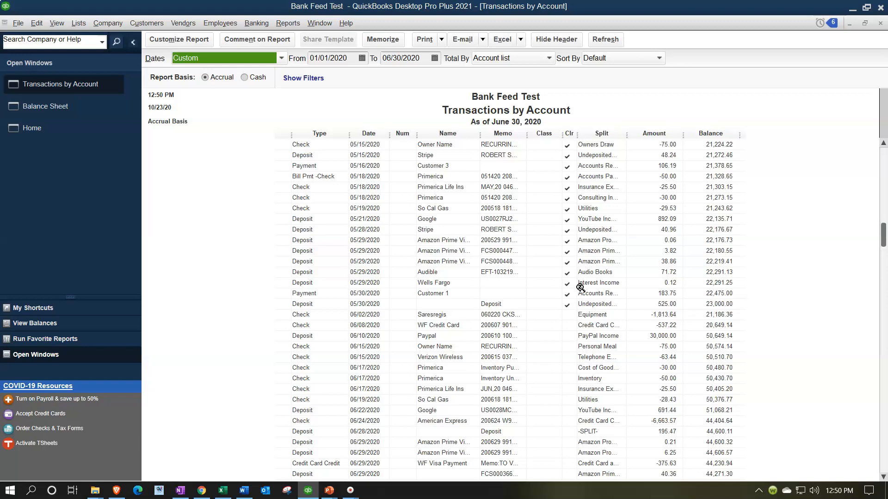
scroll(580, 287, "down", 3)
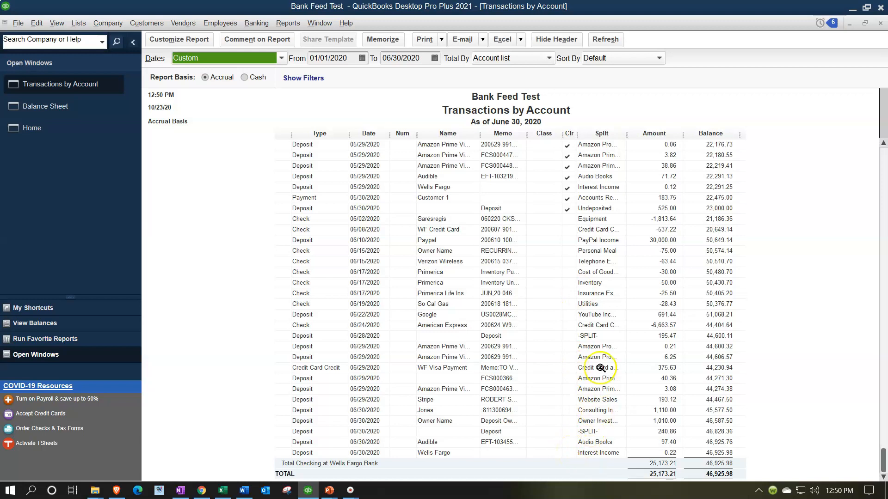
left_click(606, 276)
- Start a bank reconciliation for the Checking at Wells Fargo Bank account
left_click(254, 24)
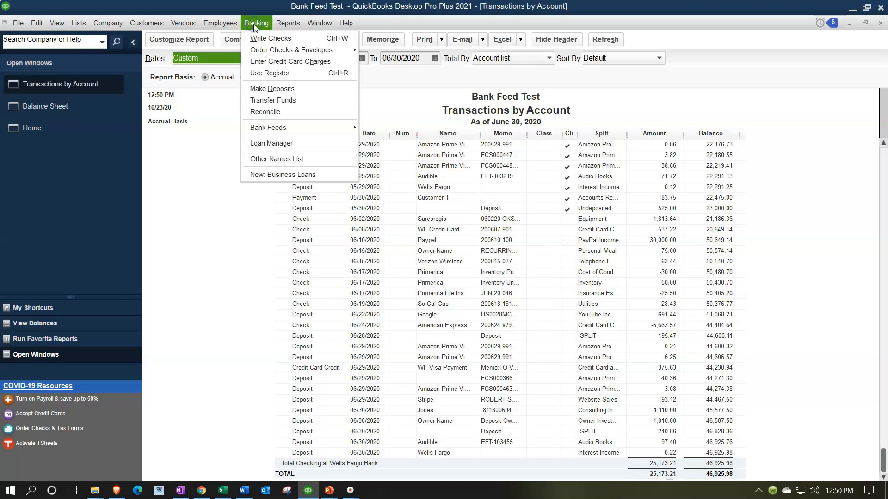
left_click(264, 114)
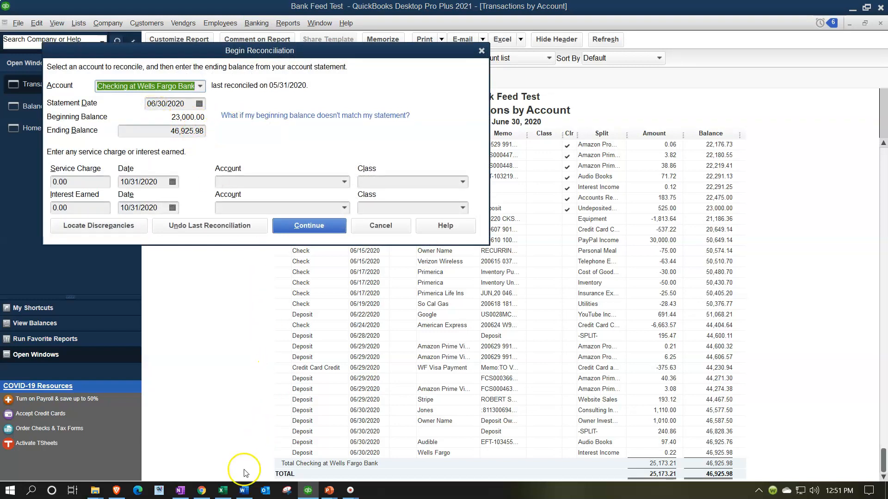
- Switch to the Excel bank statements and compare the June 1 opening balance with the May 31 ending balance
left_click(222, 490)
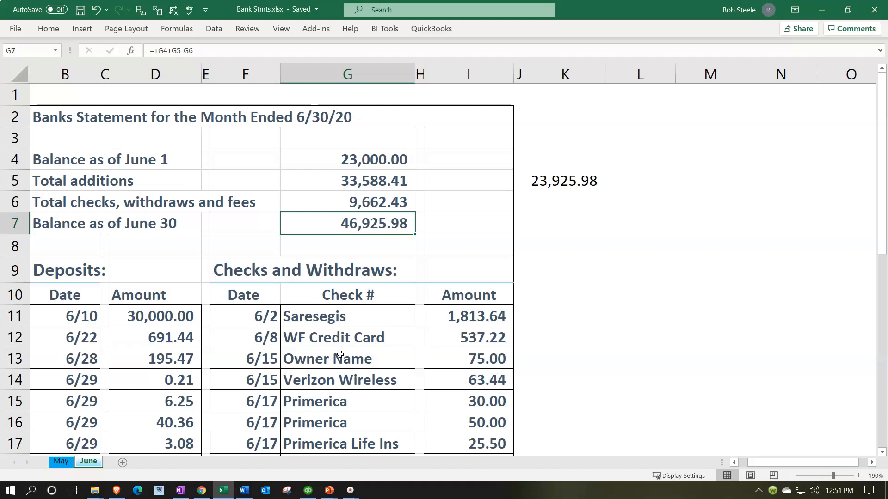
left_click(374, 163)
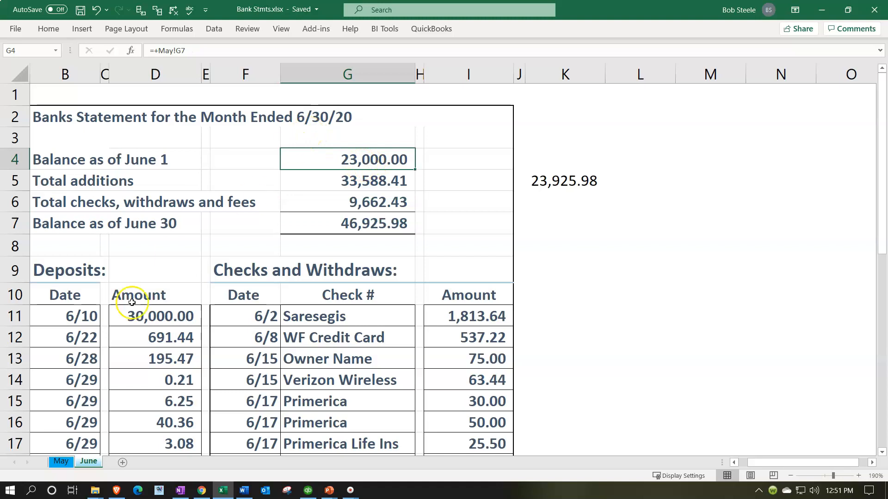
left_click(61, 462)
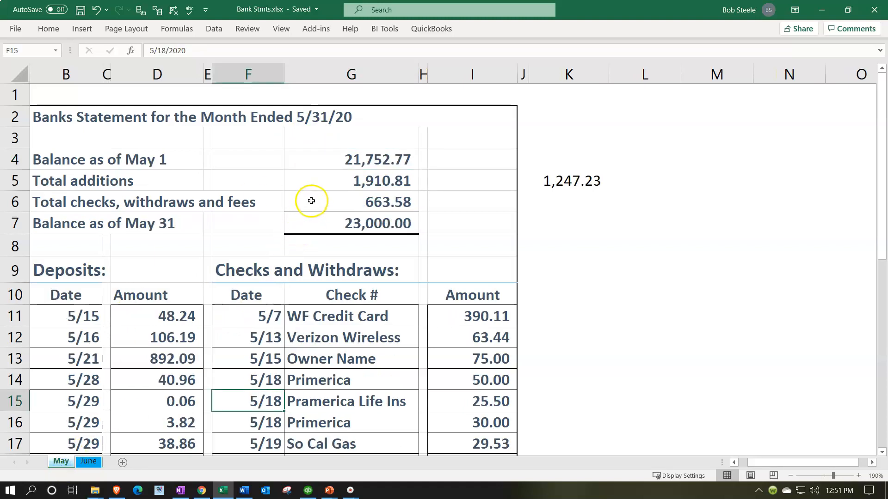
left_click(347, 223)
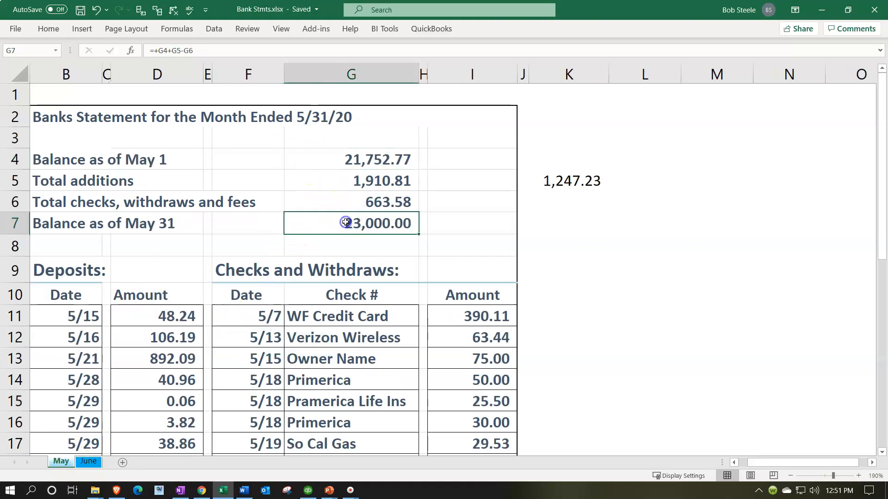
left_click(88, 461)
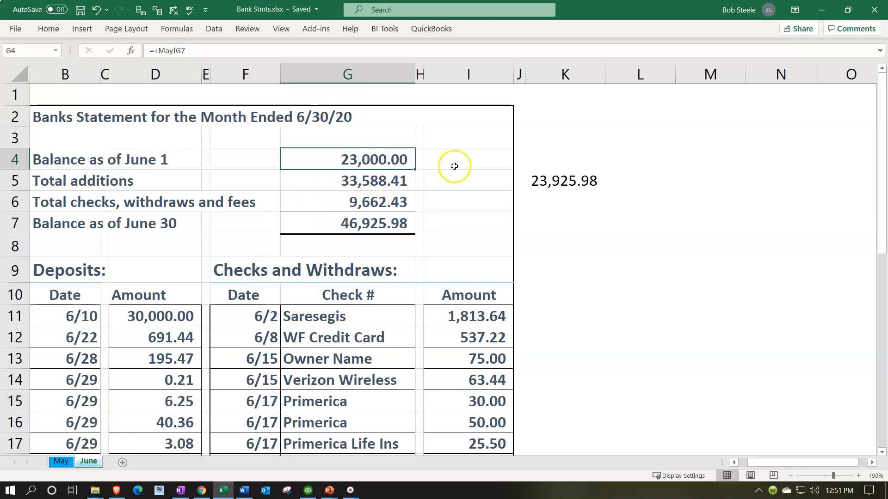
- Review the June statement's total additions, withdrawals and ending balance, along with the dates and amounts of the listed deposits
key("Down")
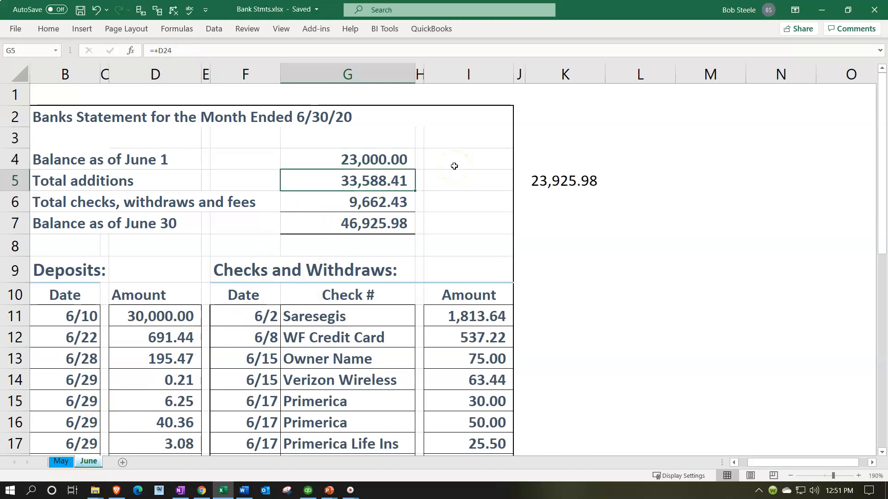
key("Down")
key("Down")
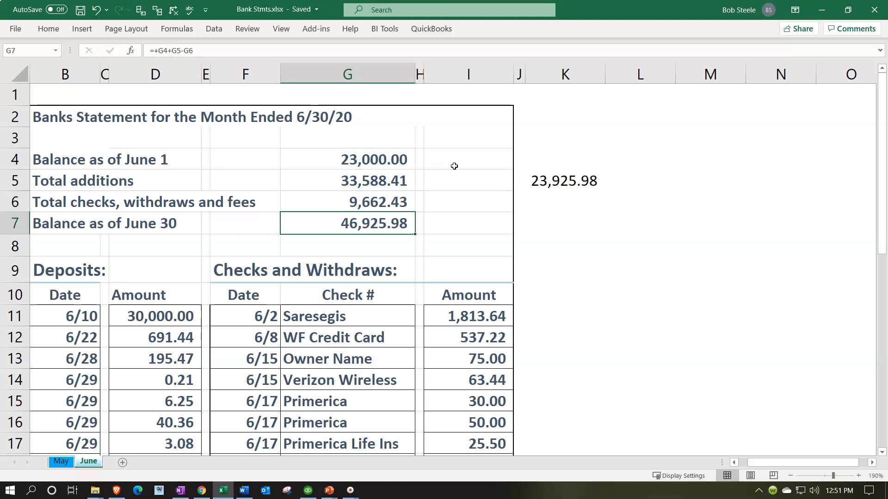
scroll(454, 166, "down", 2)
left_click_drag(191, 187, 155, 417)
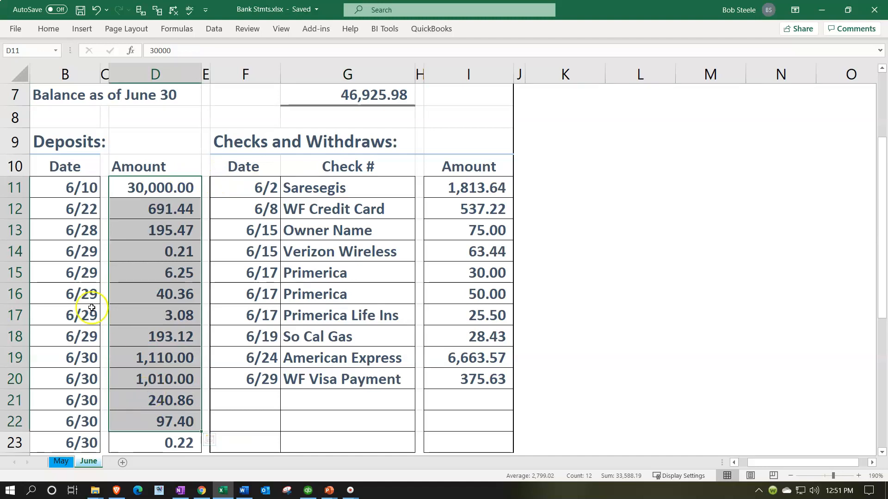
left_click_drag(65, 190, 57, 320)
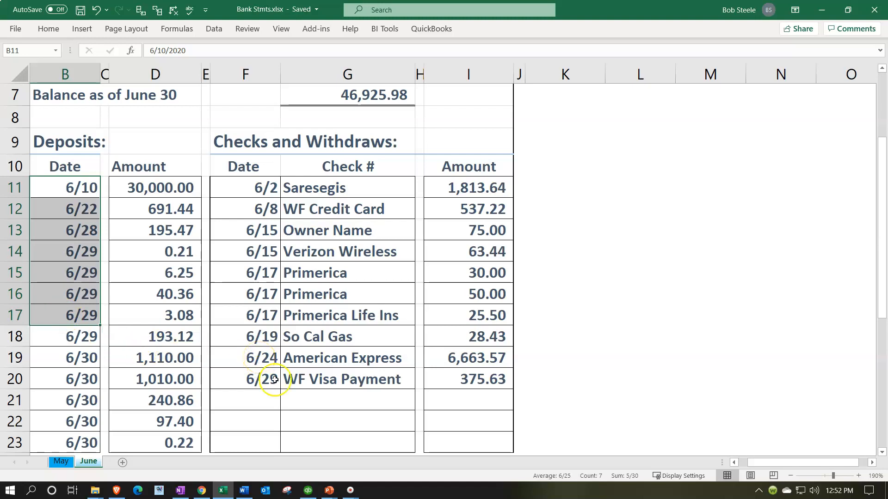
- Compare the reconciliation's ending balance in QuickBooks with the June 30 balance on the Excel bank statement
left_click(309, 491)
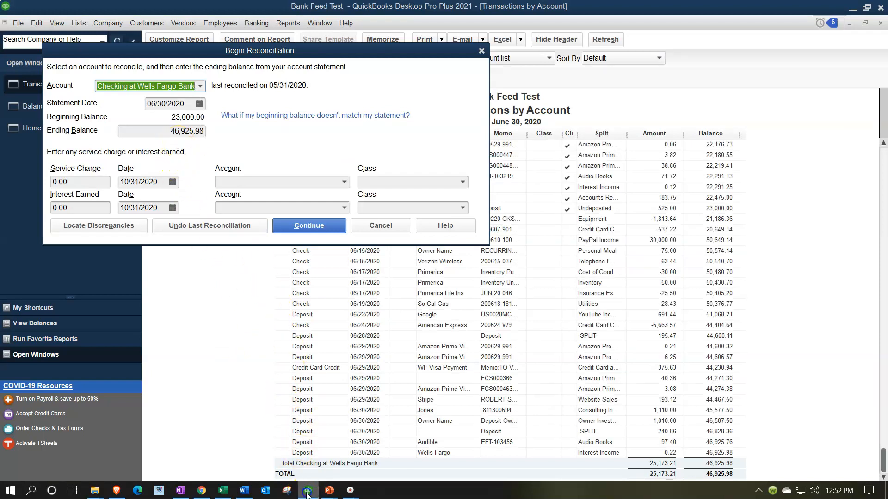
left_click(223, 490)
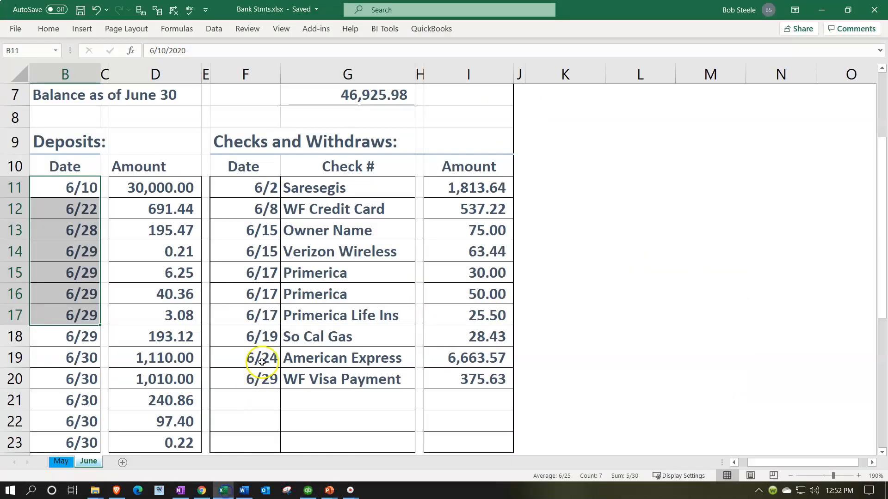
scroll(264, 356, "up", 2)
left_click(324, 229)
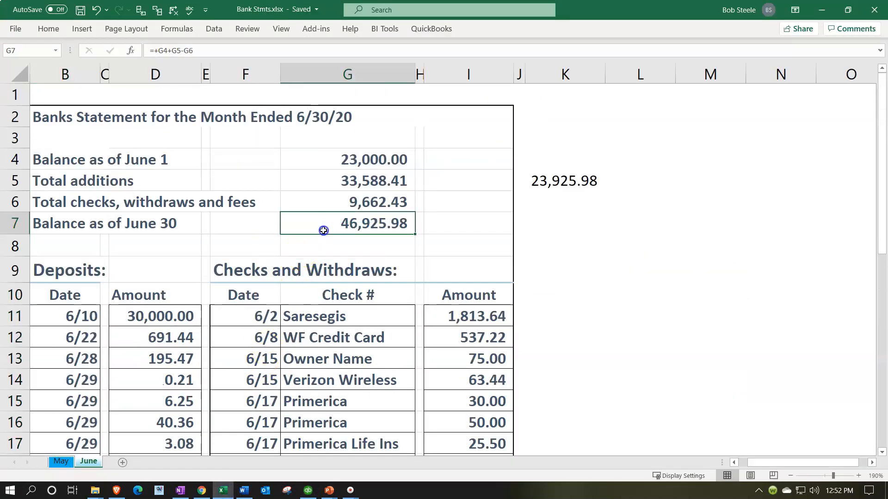
- Return to QuickBooks and continue to the reconciliation's transaction list, accepting the past-transactions warning
left_click(307, 491)
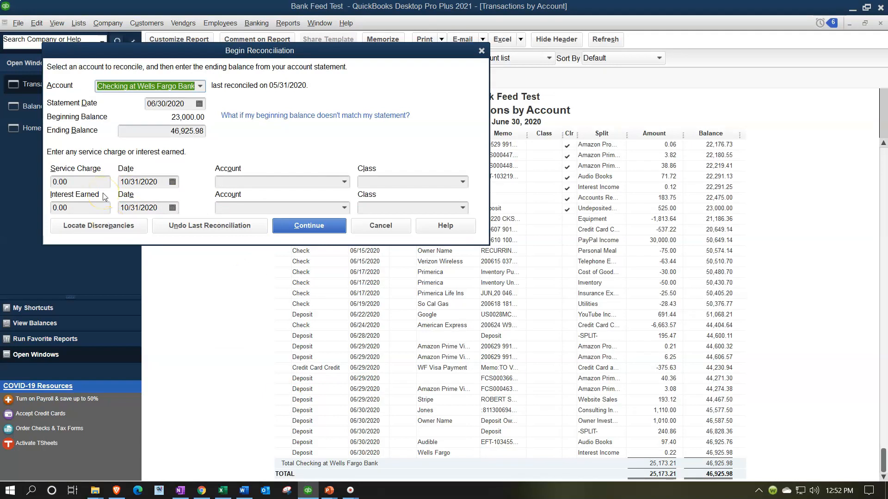
left_click(309, 226)
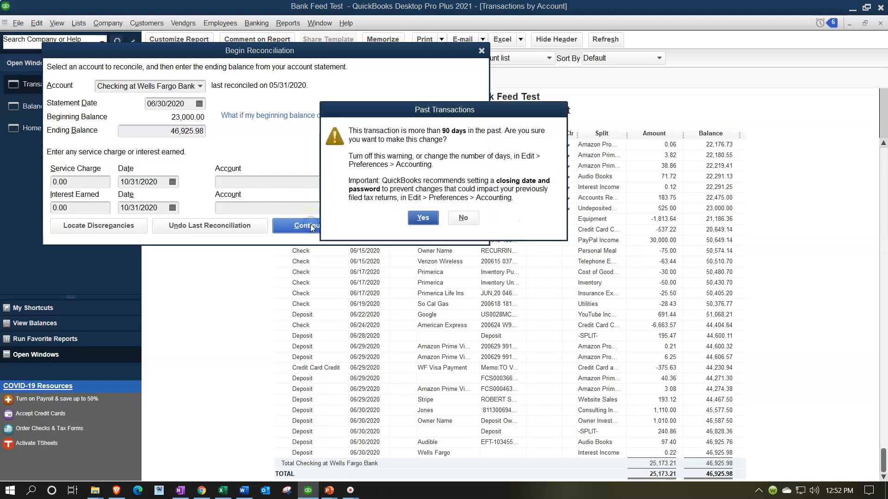
left_click(422, 219)
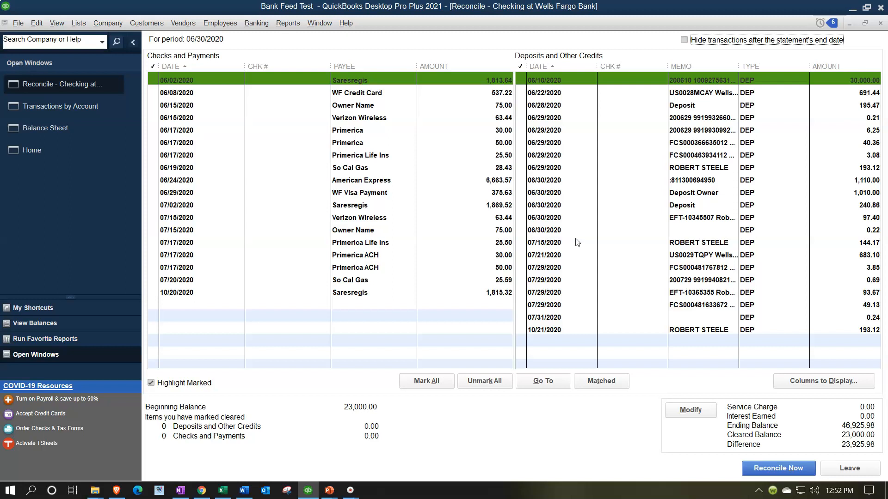
- Hide transactions after the statement's end date and mark all remaining checks, payments and deposits as cleared
left_click(683, 40)
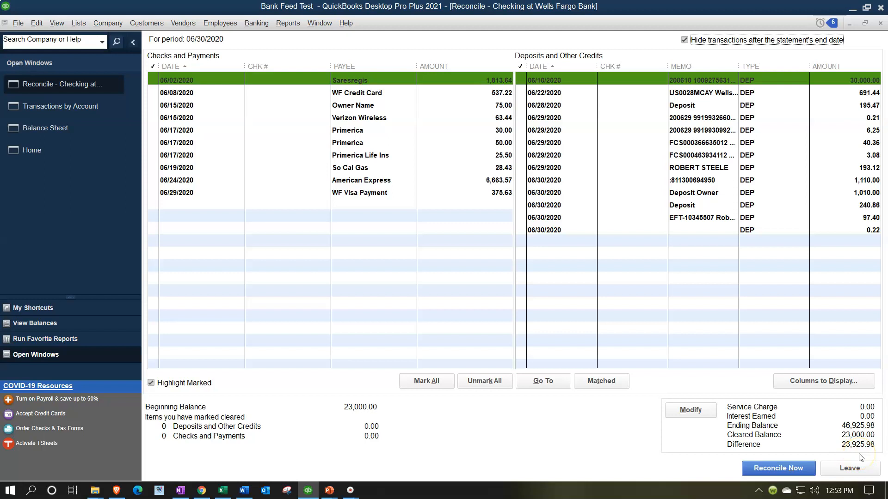
left_click(437, 382)
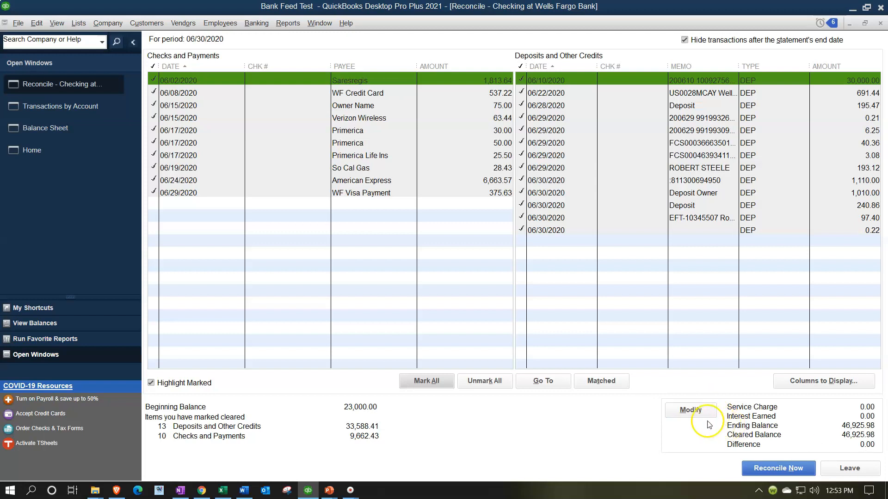
- Unmark all cleared transactions and review the first deposit dates and amounts on the June bank statement in Excel
left_click(483, 381)
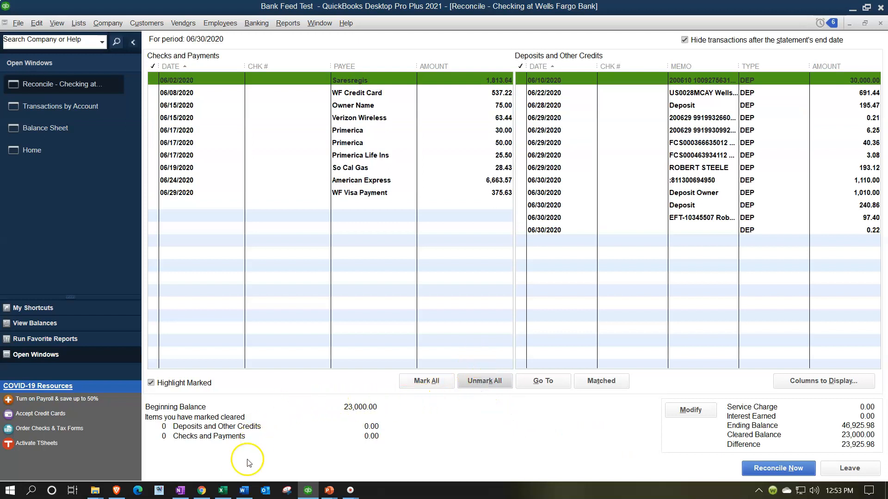
left_click(223, 490)
left_click(368, 346)
scroll(363, 349, "down", 3)
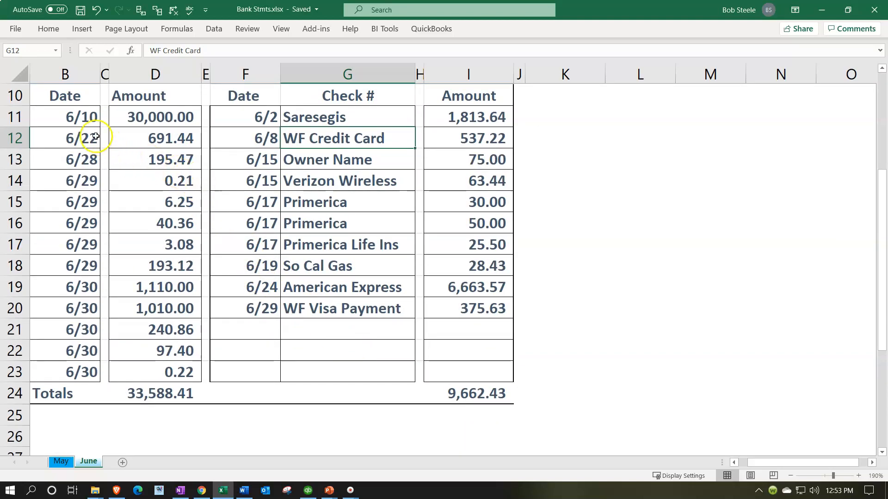
left_click_drag(71, 117, 62, 235)
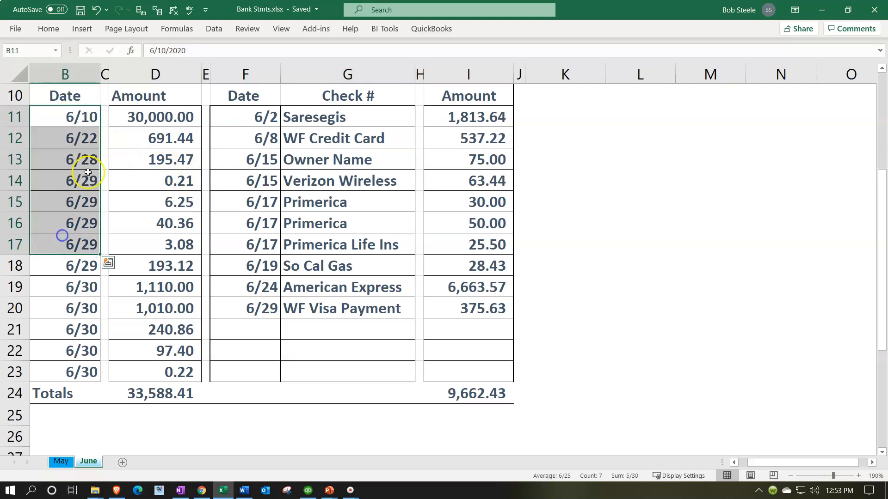
left_click_drag(140, 121, 139, 180)
- Return to QuickBooks and mark the 30,000.00, 691.44, 195.47 and 0.21 deposits as cleared
left_click(308, 492)
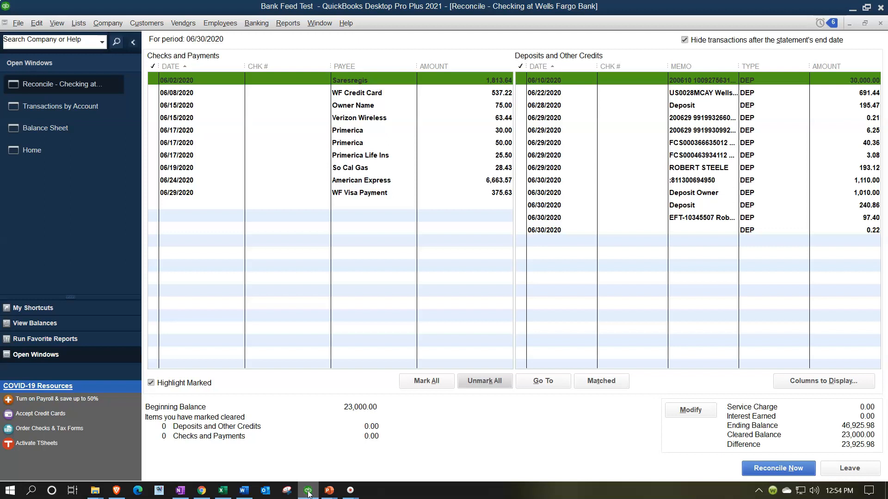
left_click(864, 81)
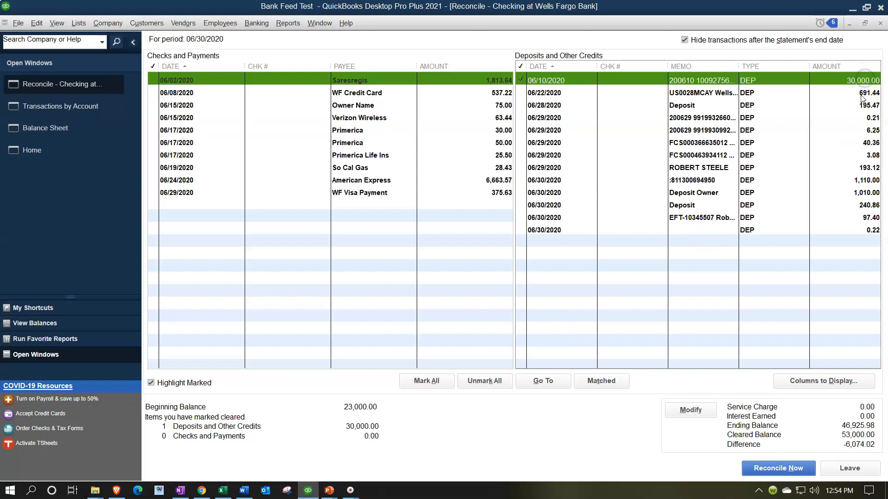
left_click(863, 93)
left_click(864, 105)
left_click(863, 118)
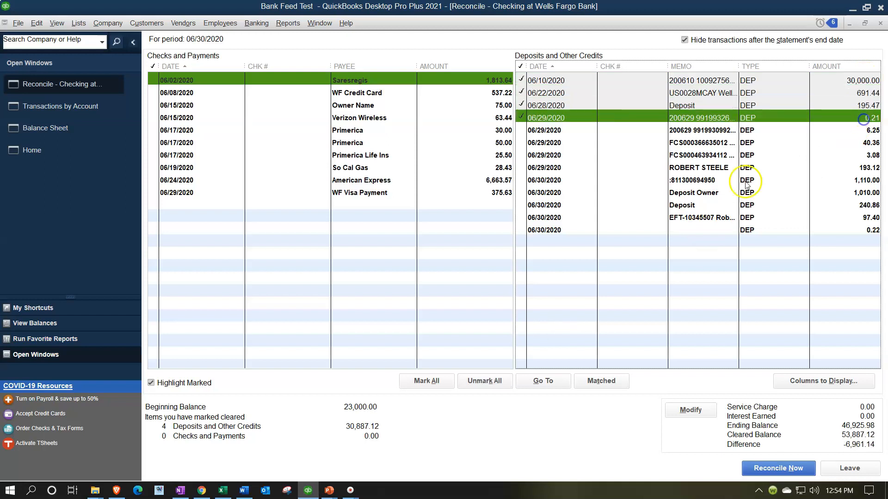
- Check the next 6/29 deposits on the Excel statement and mark 6.25, 40.36 and 3.08 as cleared in QuickBooks
left_click(307, 489)
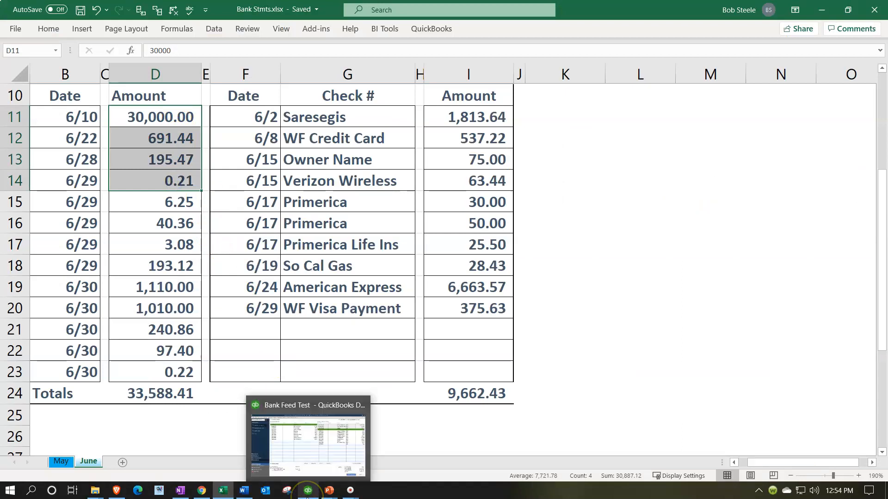
left_click(309, 491)
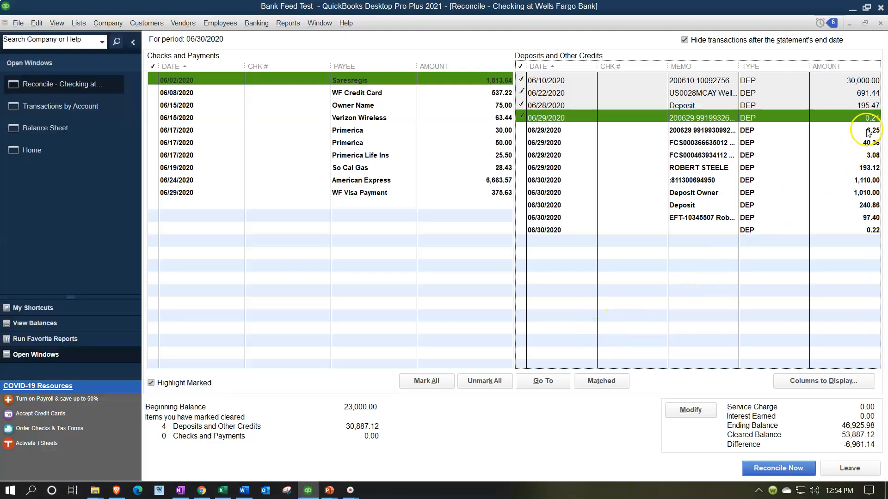
left_click(869, 131)
left_click(862, 143)
left_click(863, 156)
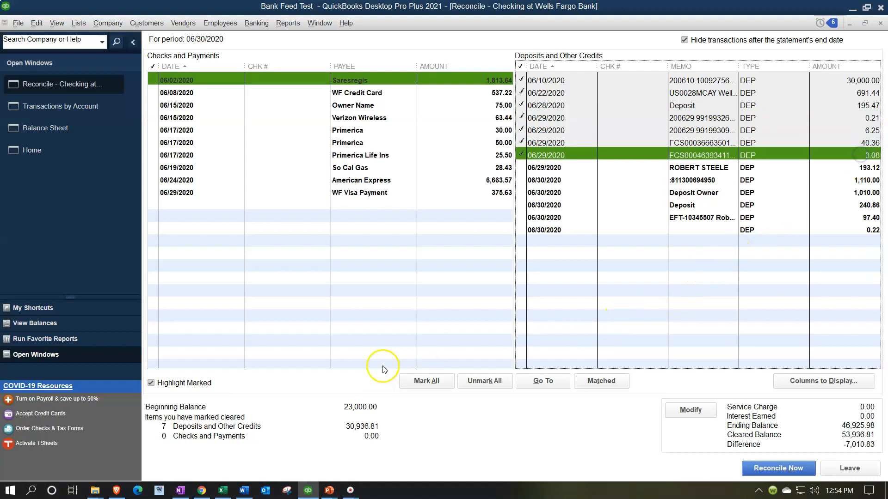
- Check the remaining deposits on the Excel statement and mark 193.12, 1,110.00, 1,010.00, 240.86, 97.40 and 0.22 as cleared in QuickBooks
left_click(222, 491)
left_click_drag(172, 268, 171, 369)
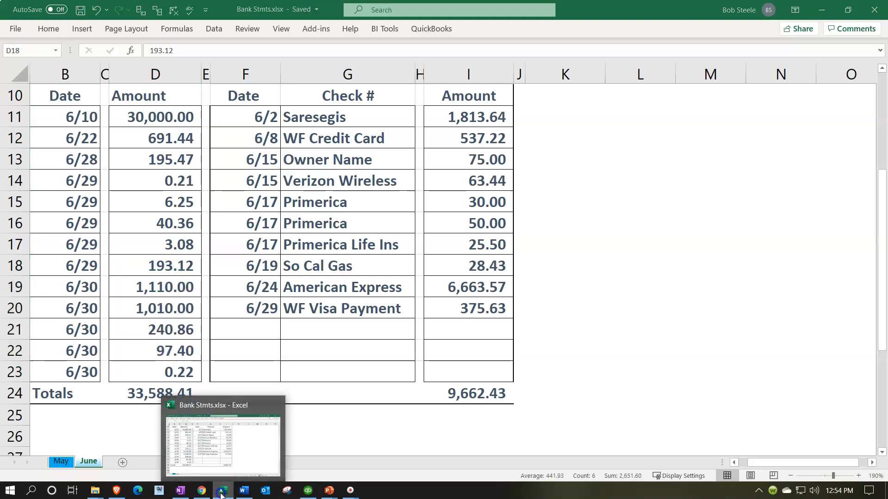
left_click(222, 491)
left_click(859, 170)
left_click(857, 180)
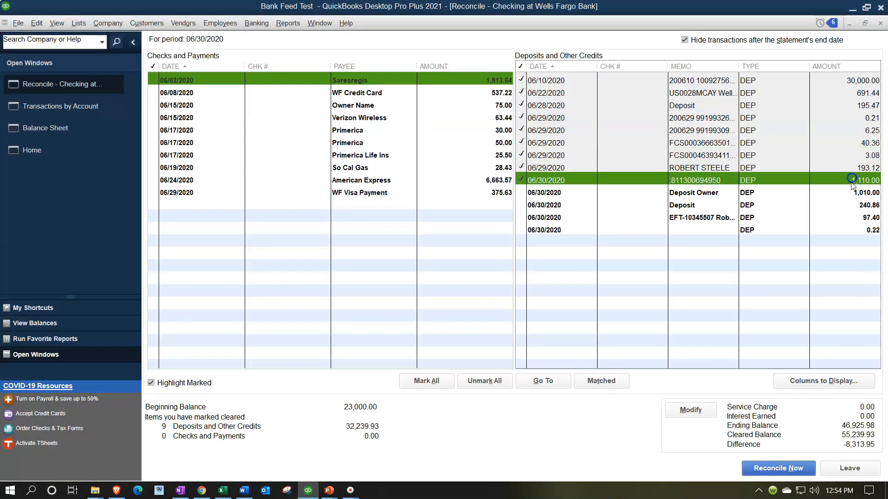
left_click(849, 193)
left_click(851, 205)
left_click(852, 217)
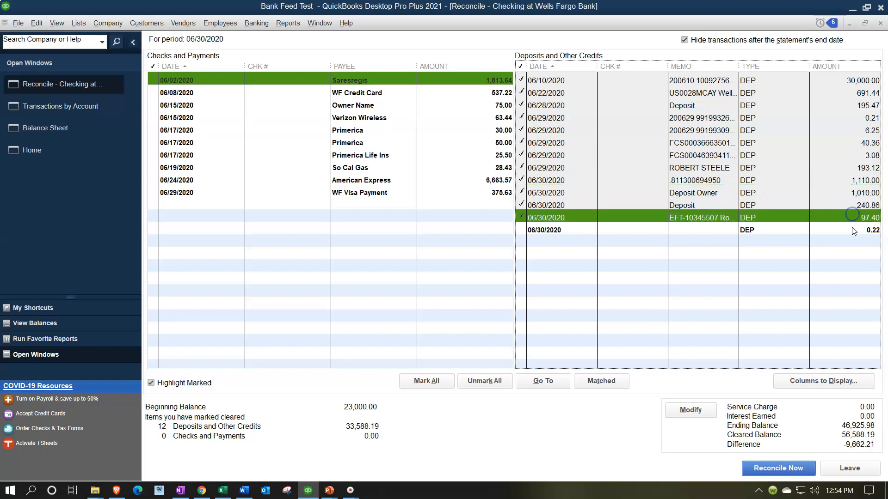
left_click(853, 229)
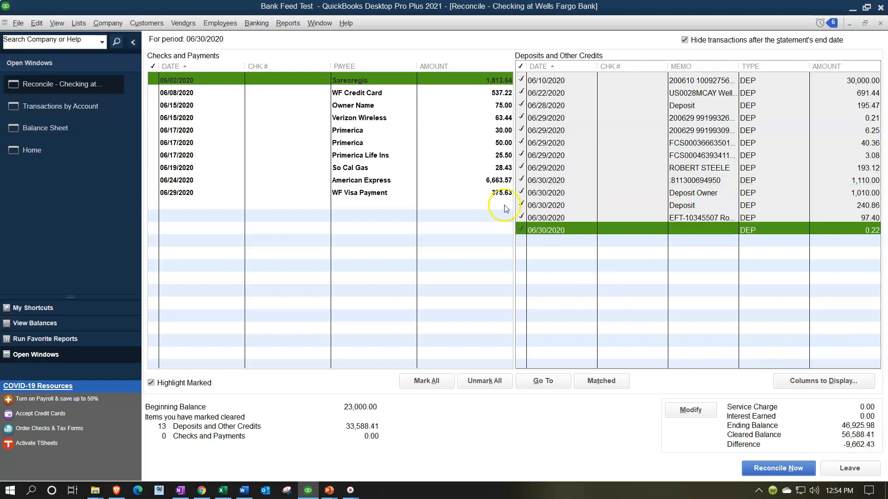
- Check the first four withdrawals in Excel and mark the Saresregis, WF Credit Card, Owner Name and Verizon Wireless payments as cleared in QuickBooks
left_click(222, 490)
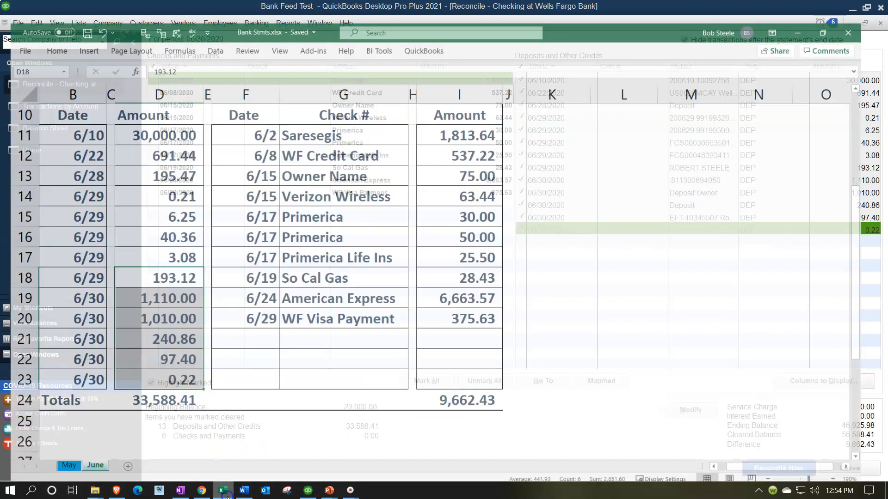
left_click_drag(468, 127, 473, 180)
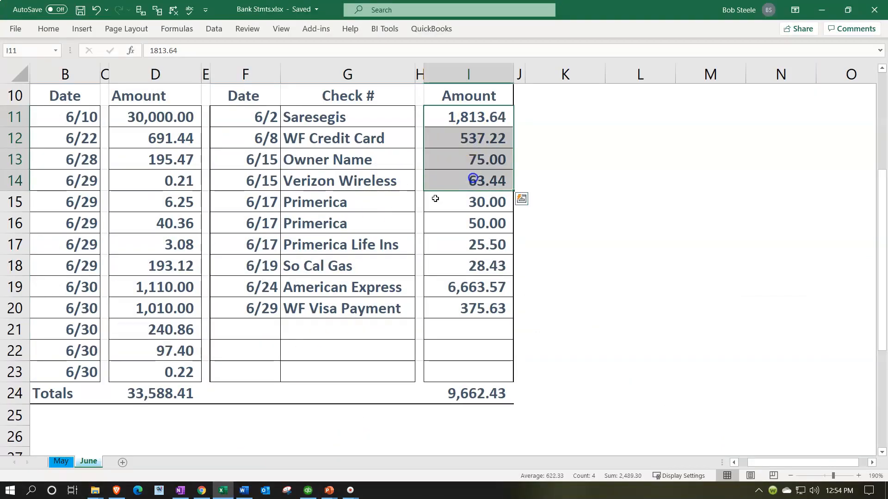
left_click(222, 491)
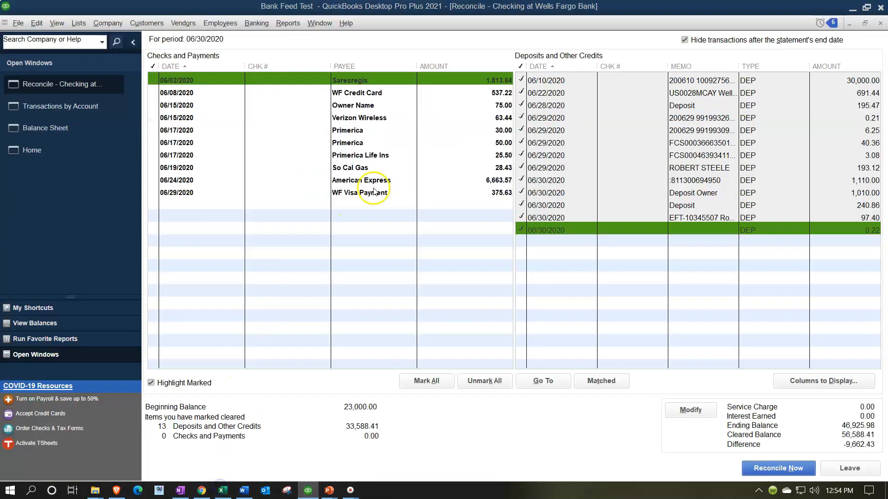
left_click(477, 83)
left_click(479, 91)
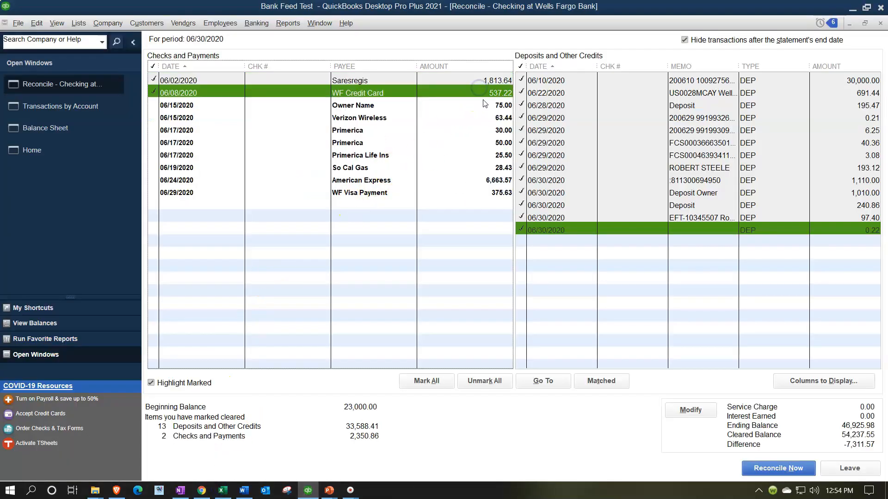
left_click(483, 103)
left_click(488, 119)
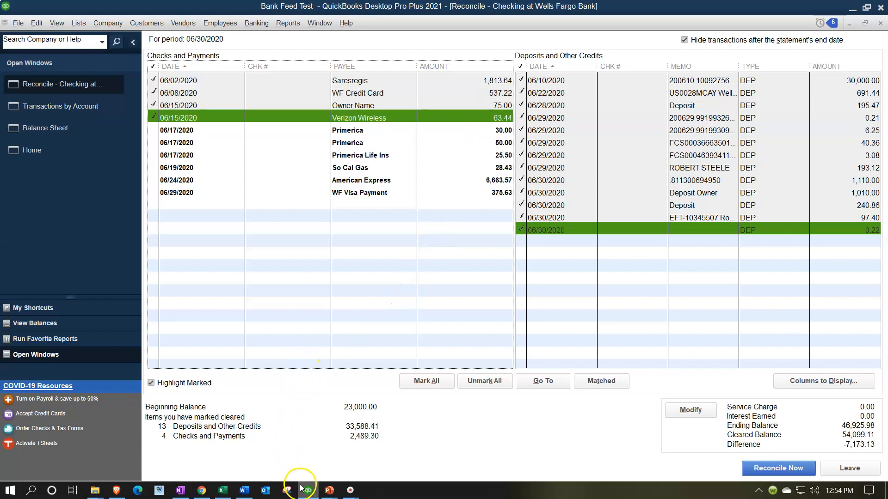
- Check the remaining withdrawals in Excel and mark the three Primerica, So Cal Gas, American Express and WF Visa payments as cleared in QuickBooks
left_click(222, 490)
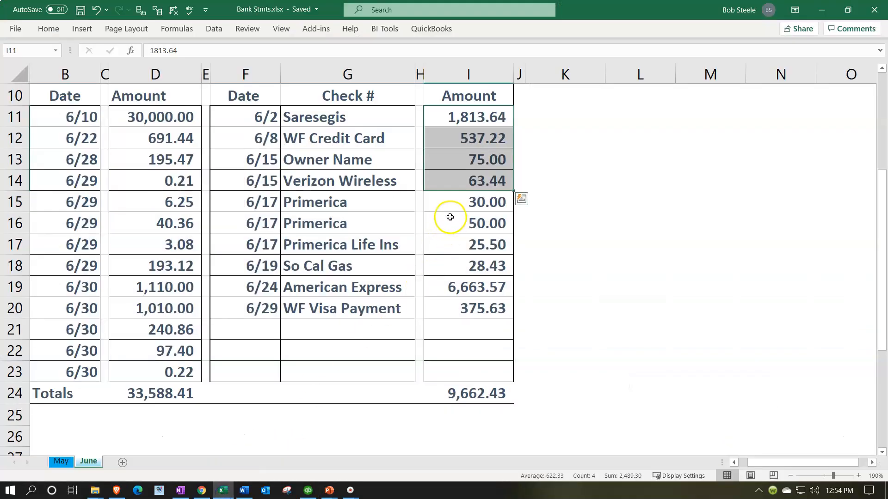
left_click(223, 490)
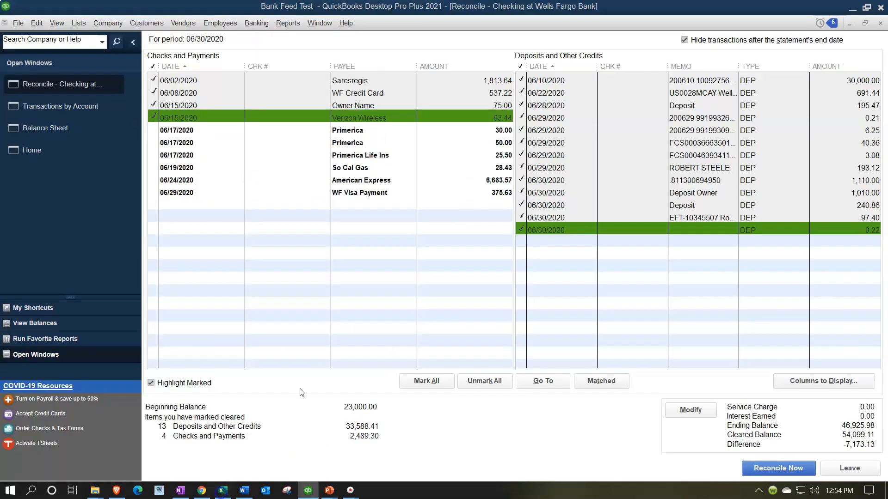
left_click(486, 140)
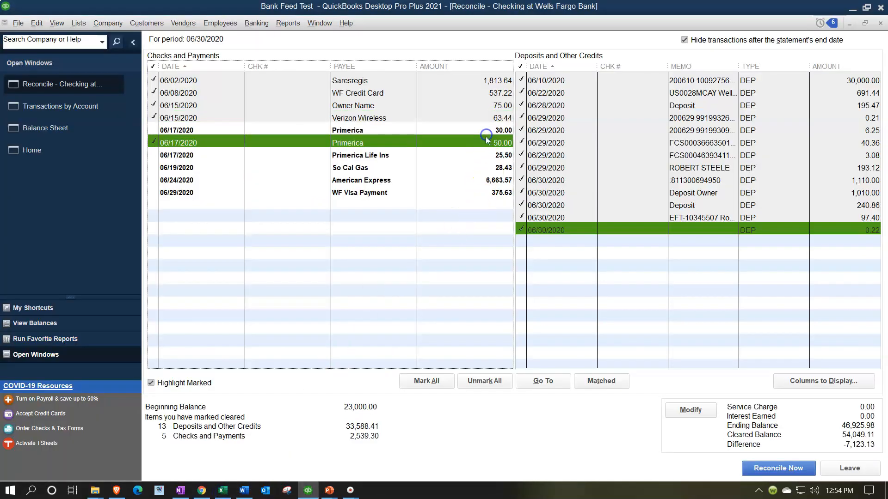
left_click(486, 131)
left_click(488, 155)
left_click(487, 169)
left_click(487, 180)
left_click(488, 192)
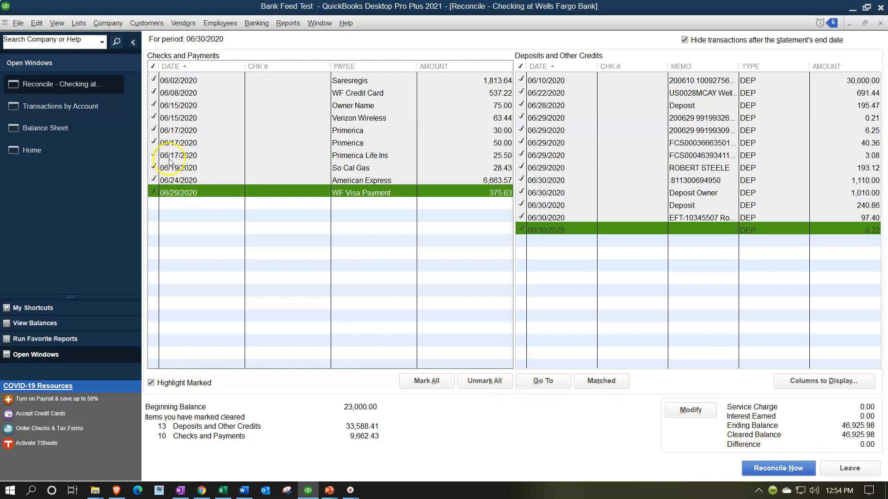
- Check the cleared marks on the June transactions in the Transactions by Account report, and complete the 06/30/2020 reconciliation
left_click(89, 111)
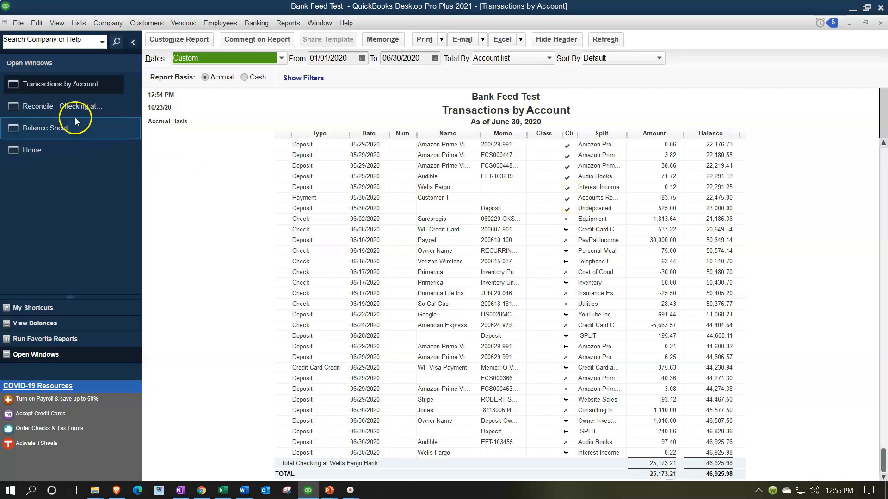
left_click(63, 111)
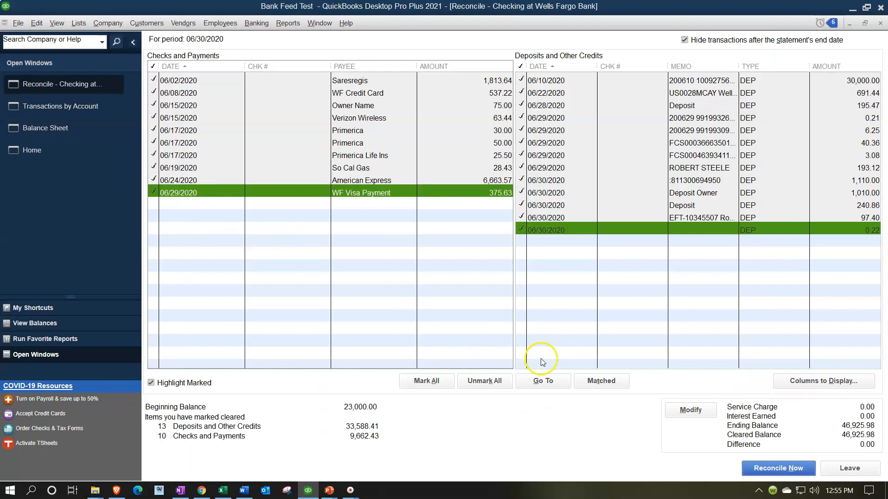
left_click(760, 467)
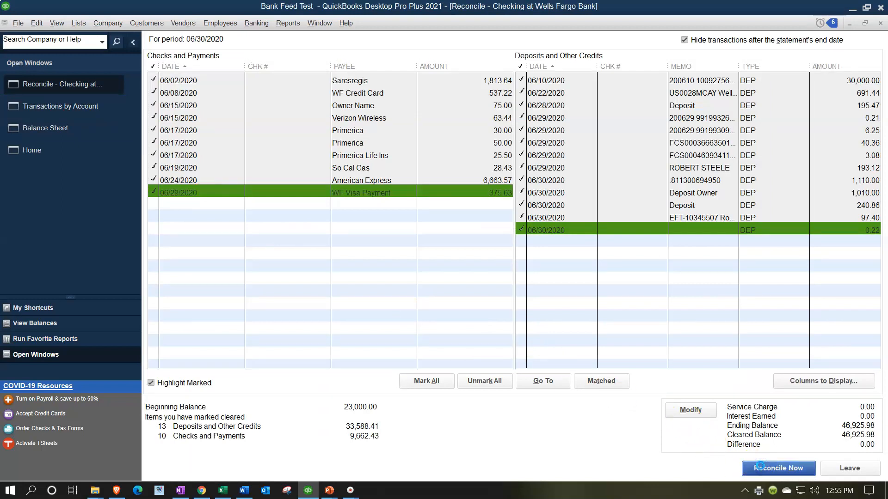
left_click(759, 467)
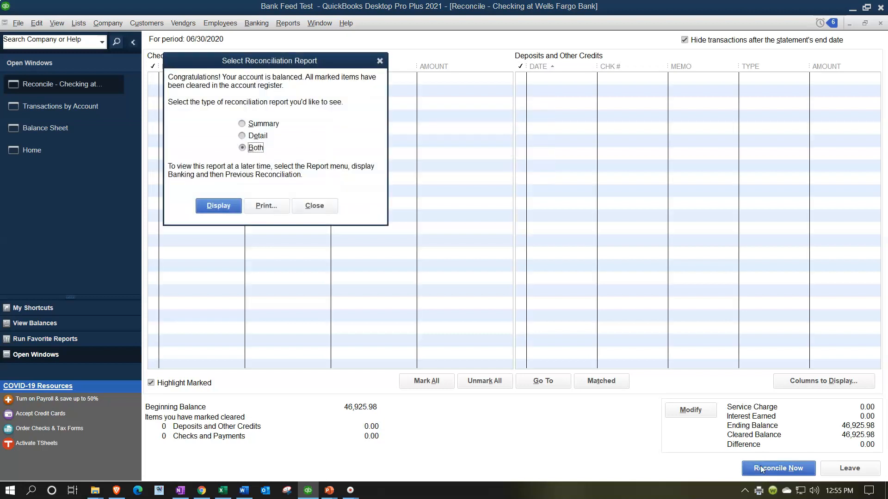
- Display both the summary and detail reconciliation reports, and compare the summary's balances and totals with the June statement in Excel
left_click(217, 206)
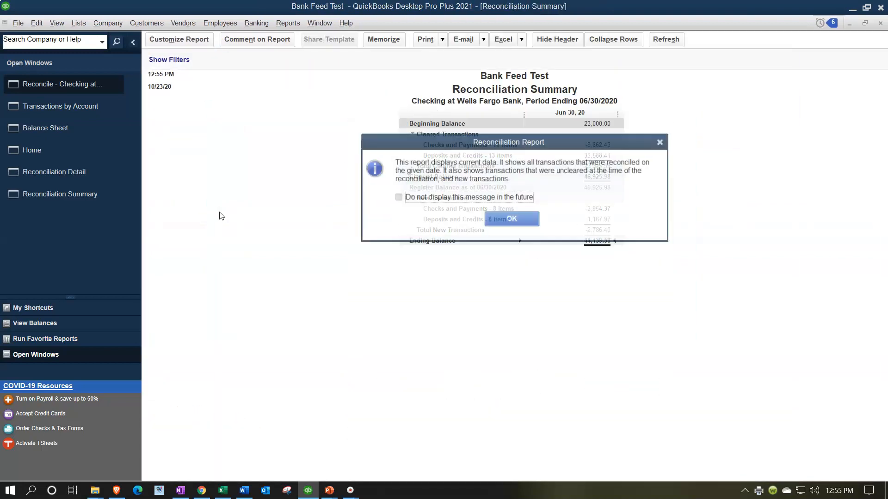
left_click(512, 232)
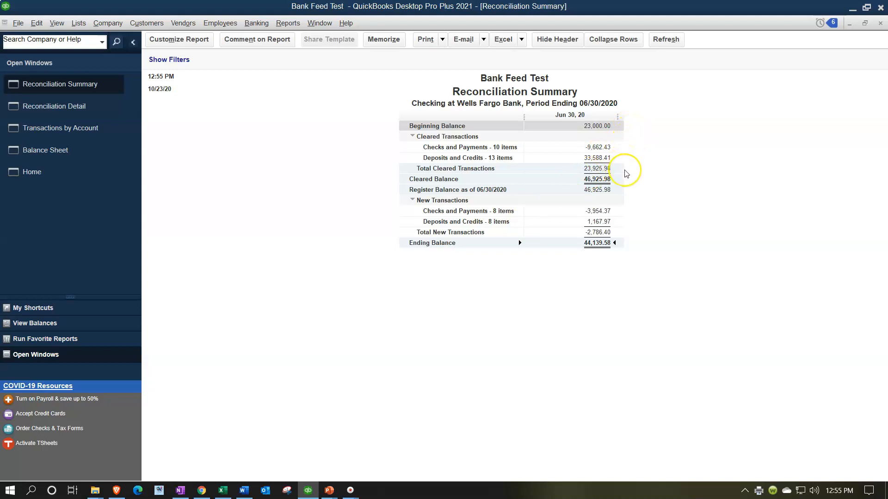
left_click(223, 489)
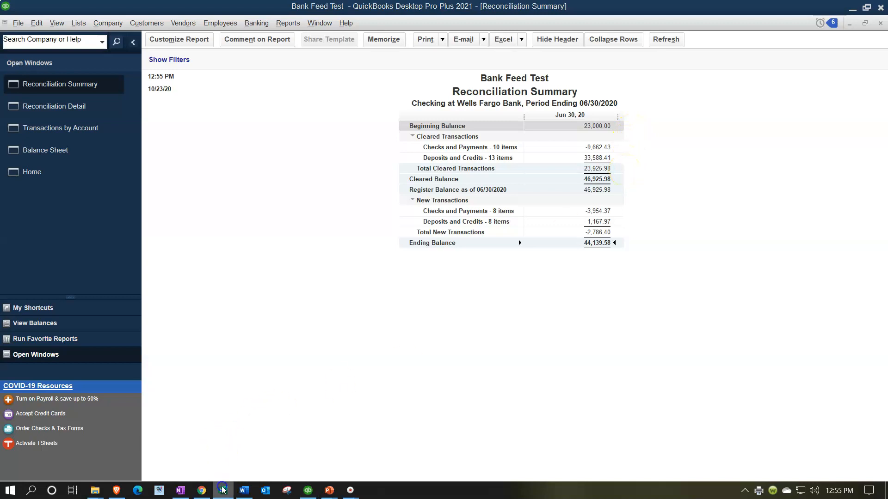
left_click(387, 181)
scroll(365, 162, "up", 3)
left_click(360, 155)
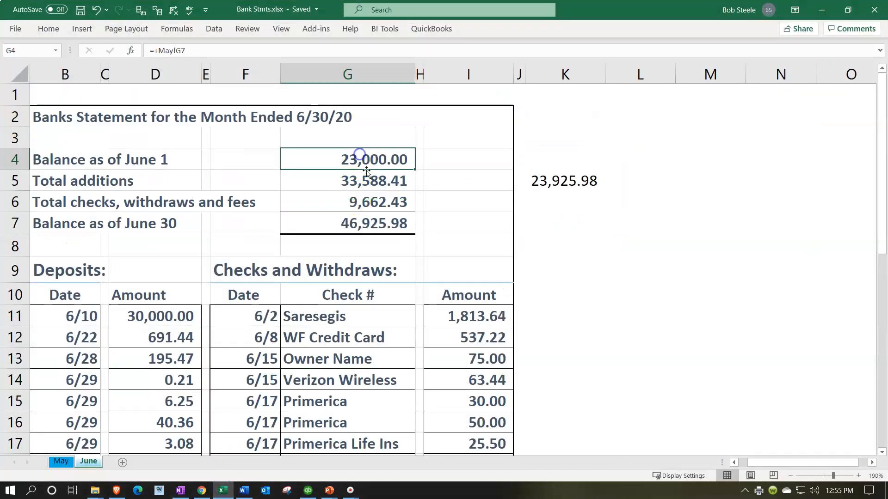
left_click(821, 10)
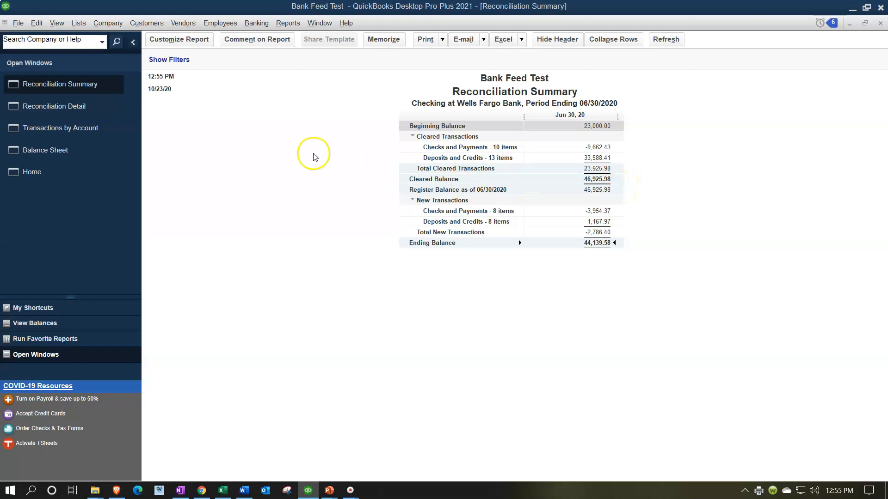
- Compare the Checking at Wells Fargo Bank balance on the Balance Sheet with the June 30 balance on the Excel statement
left_click(71, 149)
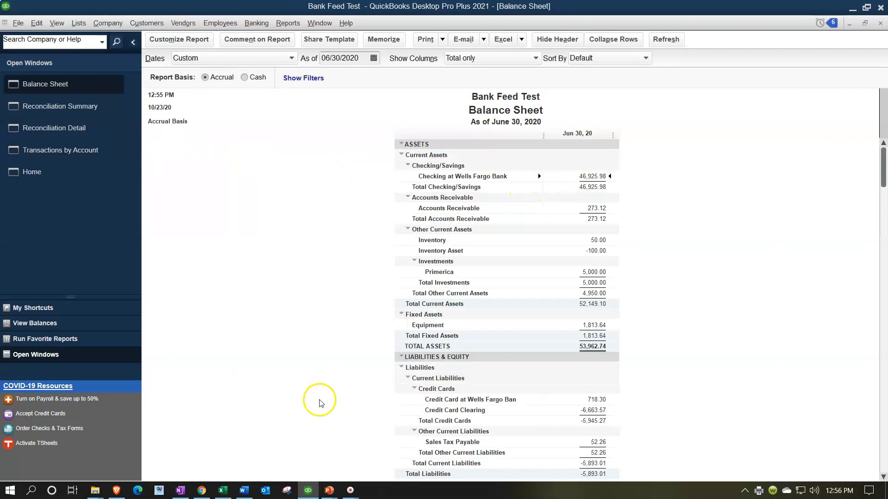
left_click(225, 491)
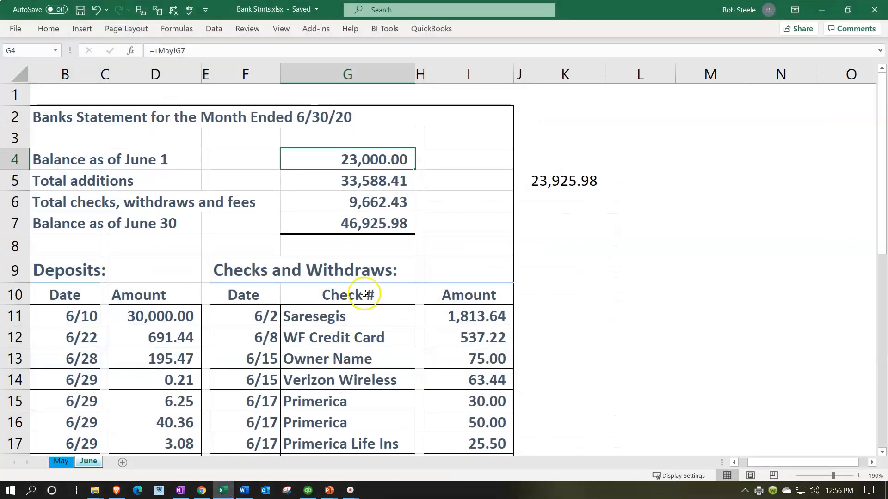
left_click(359, 225)
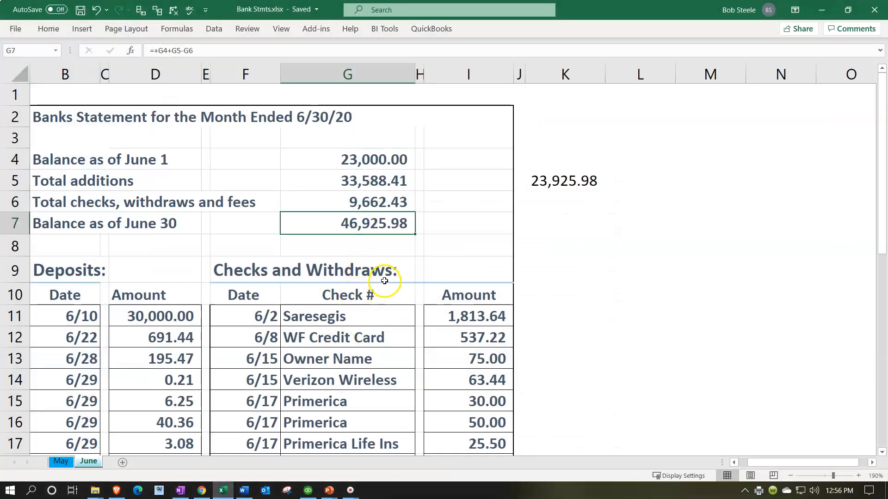
left_click(306, 493)
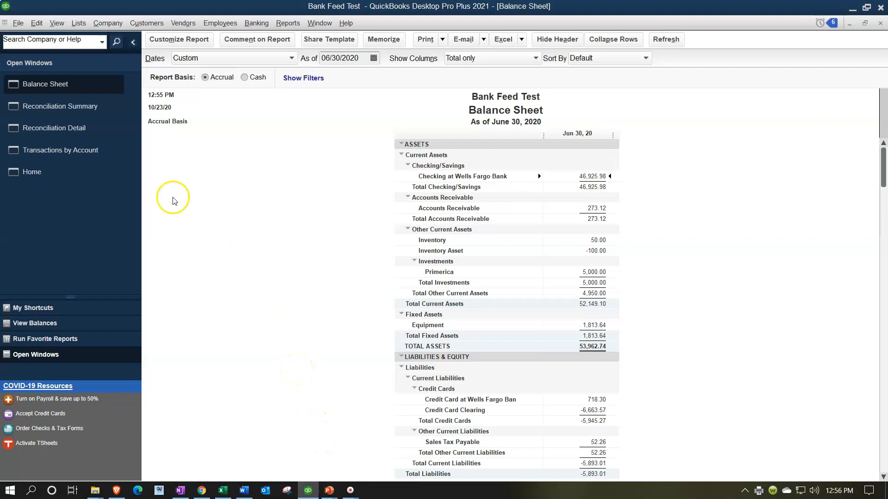
- Compare the register balance in the Reconciliation Summary with the Balance Sheet's checking balance and the June 30 balance on the Excel statement
left_click(89, 116)
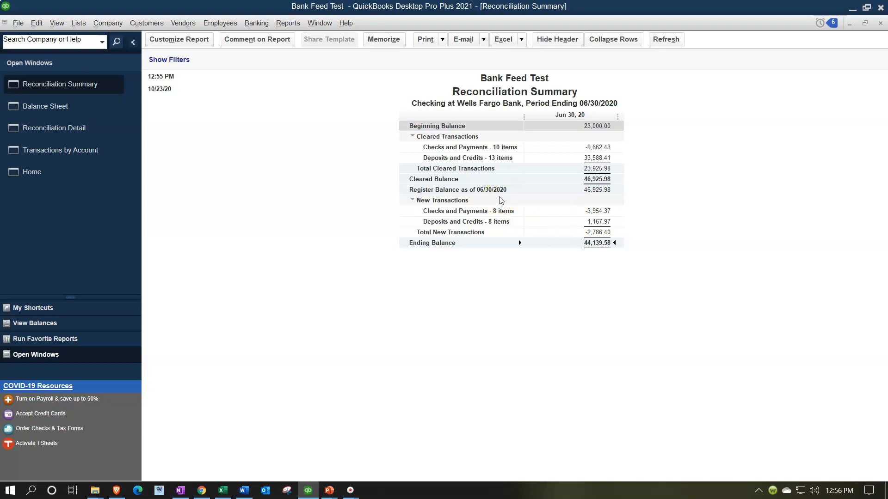
left_click(79, 112)
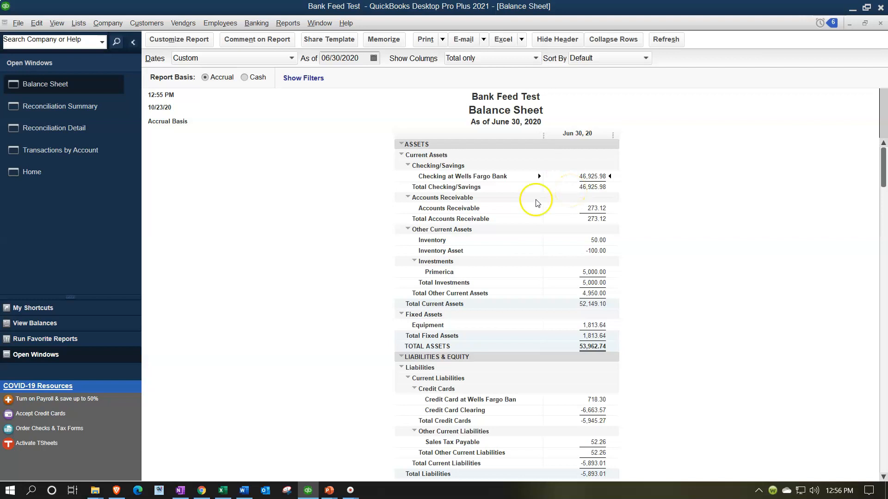
left_click(222, 491)
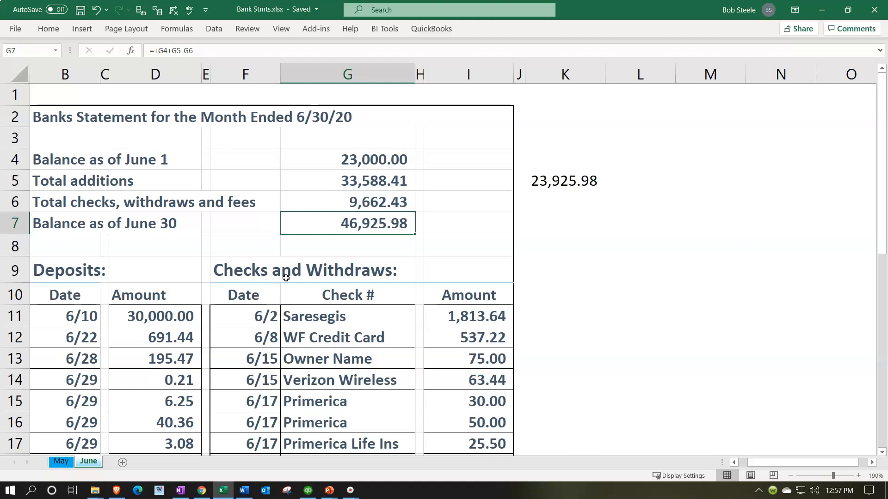
left_click(821, 10)
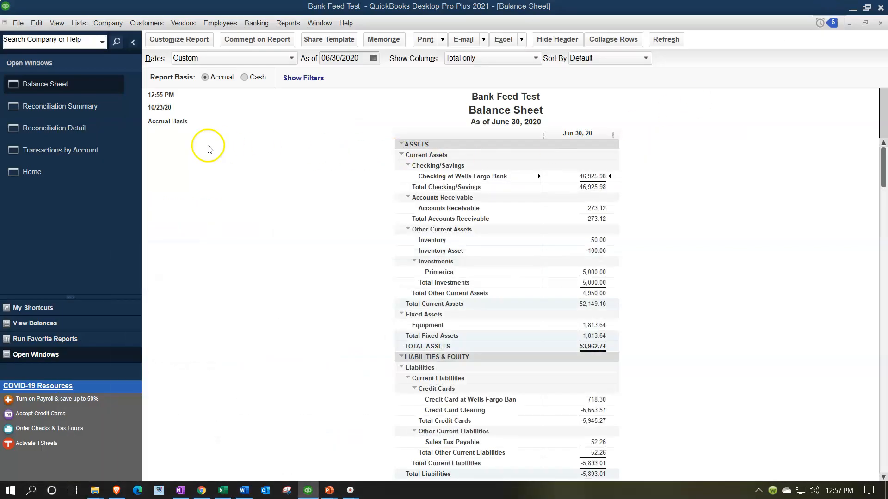
- Review the cleared and new transactions in the Reconciliation Detail report, and return to the Transactions by Account report
left_click(102, 134)
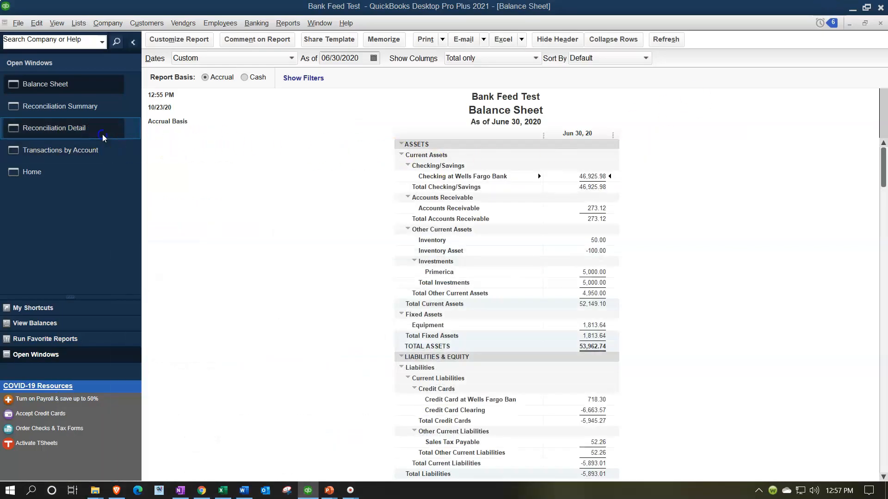
left_click(18, 135)
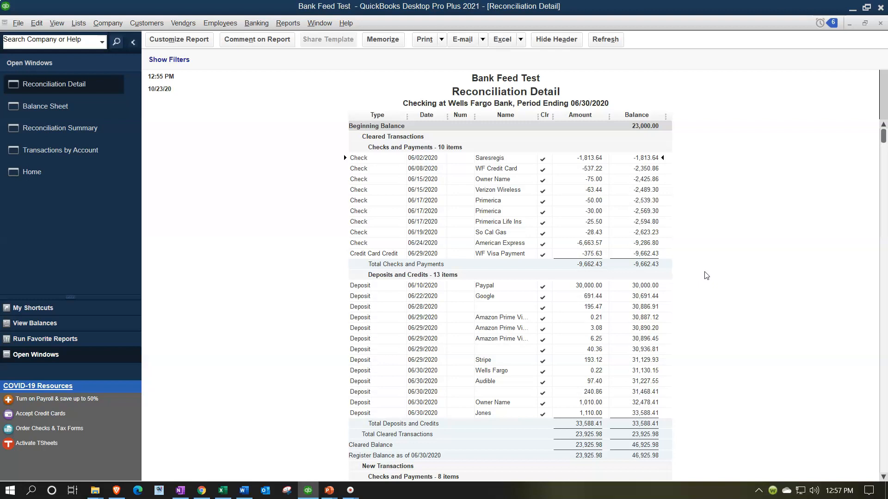
scroll(706, 276, "down", 6)
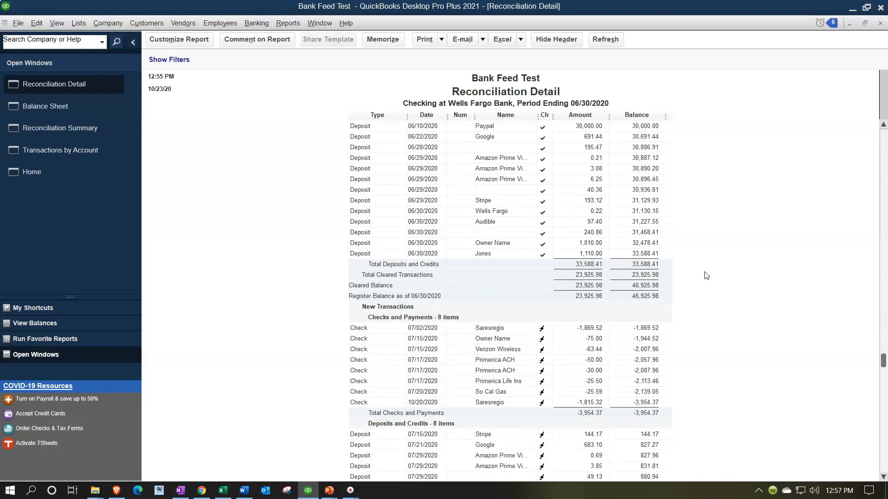
left_click(704, 272)
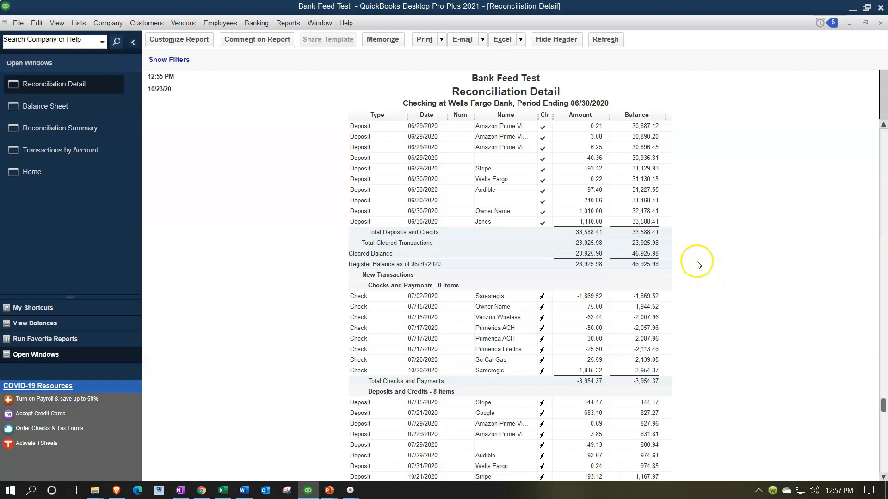
left_click(478, 108)
left_click(85, 156)
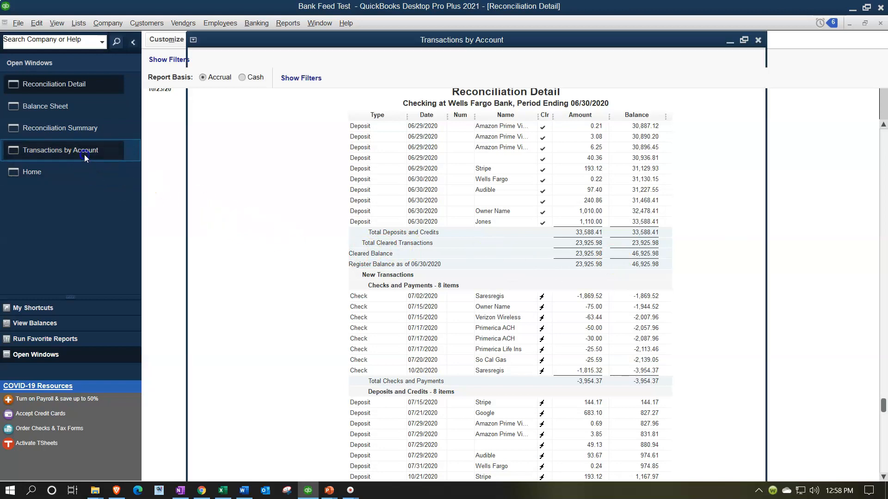